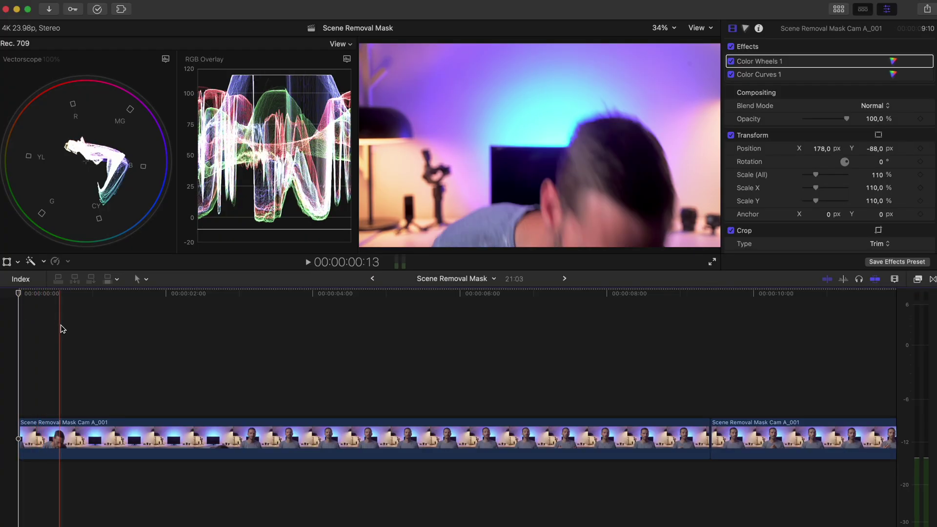
Step: Trim the clip's start, add a start hold frame, and combine both into a compound clip
key(alt+bracketleft)
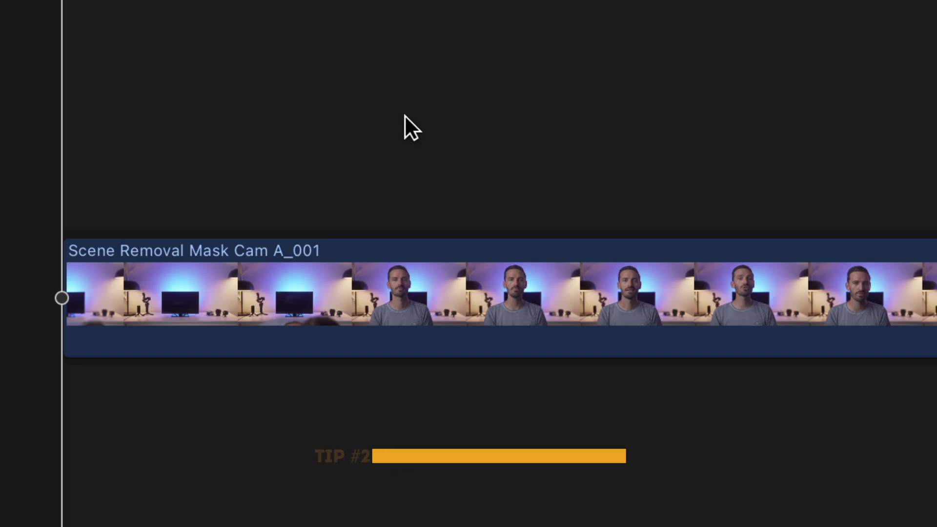
key(shift+h)
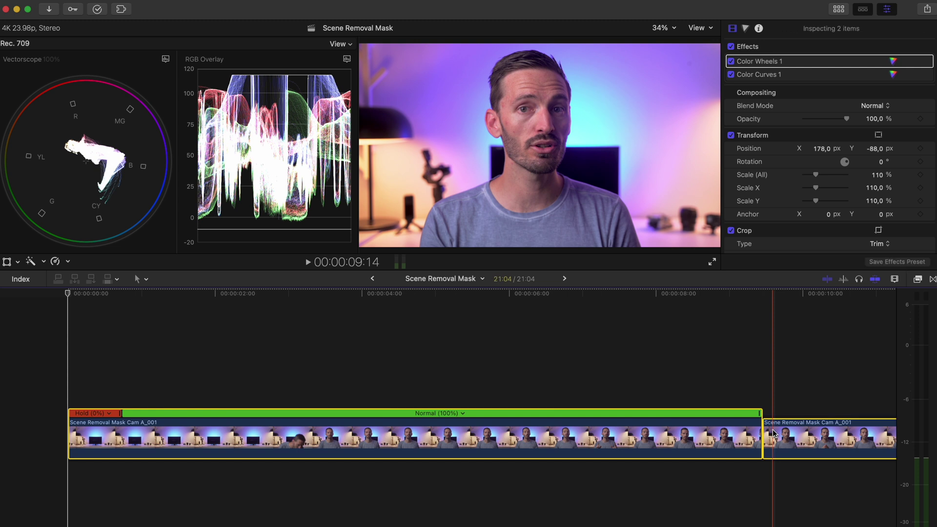
key(alt+g)
key(Return)
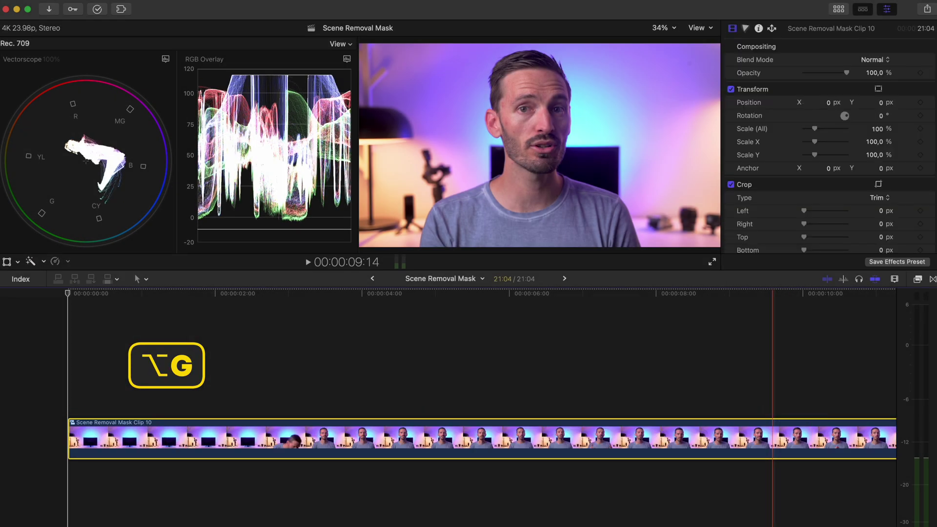
Step: Apply Scene Removal Mask to the compound clip and check its Reference frame options
click(917, 279)
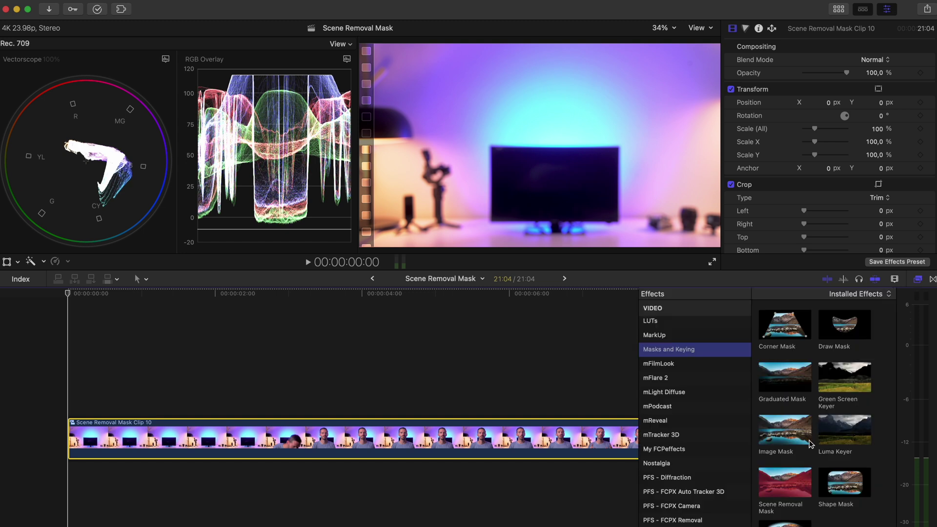
drag(792, 483, 487, 445)
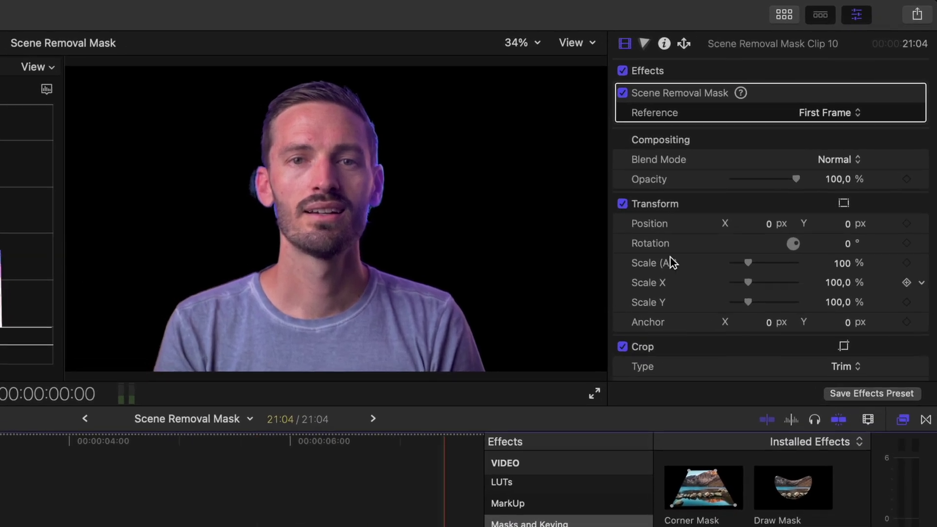
click(825, 116)
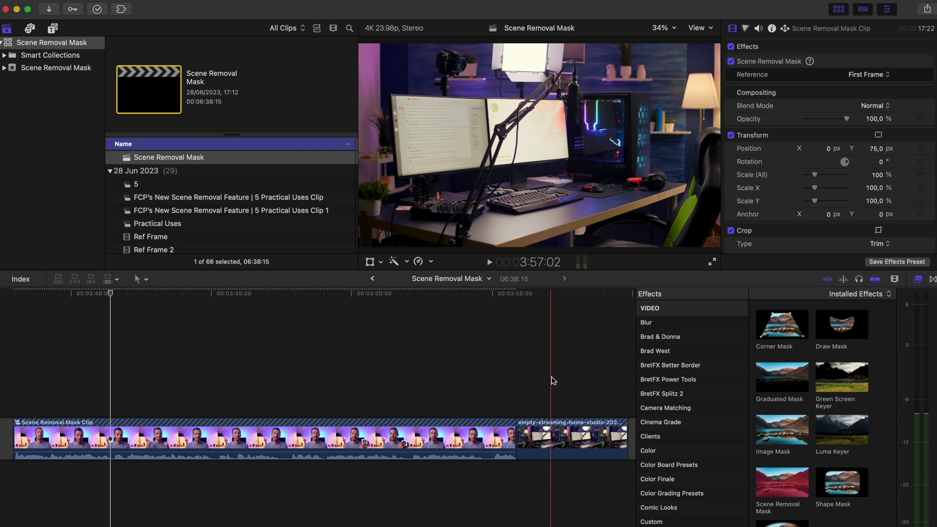
Step: Place the empty studio clip beneath the presenter and apply a Gaussian blur with Amount 25
drag(546, 432, 515, 476)
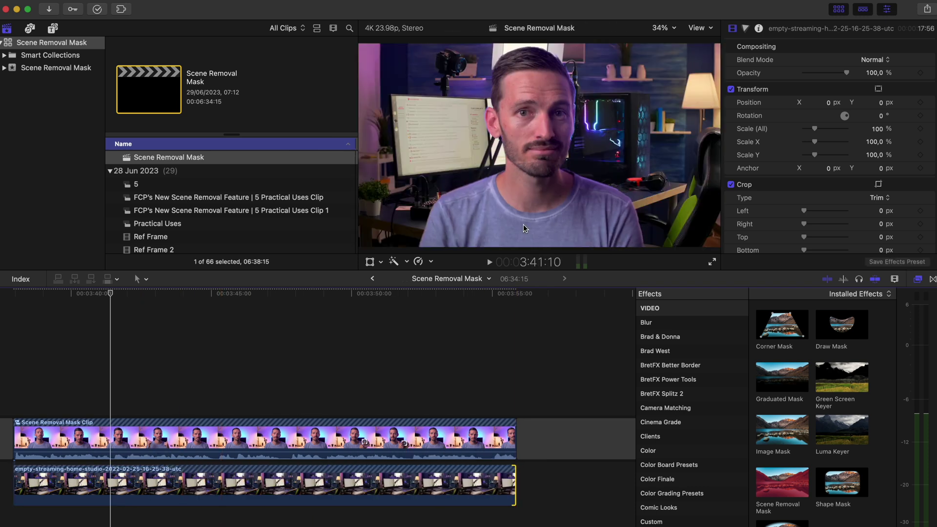
click(667, 327)
drag(772, 381, 336, 483)
click(874, 74)
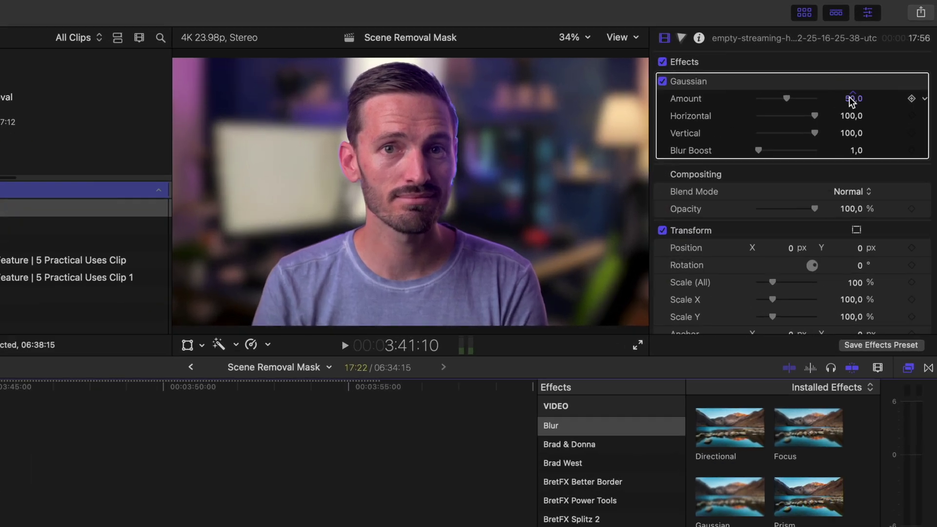
text(25)
key(Return)
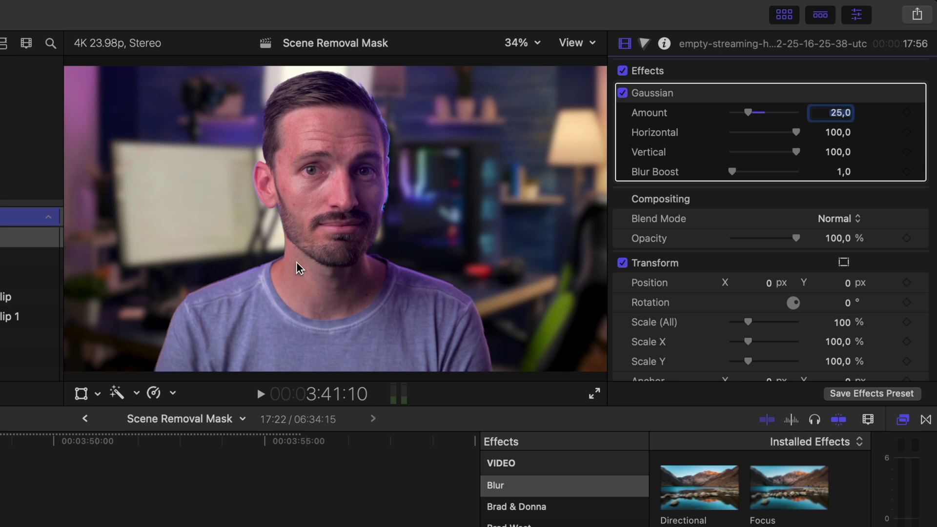
click(646, 45)
Step: Add Color Wheels to the studio background, raising Global and Highlights and lowering Shadows
click(664, 70)
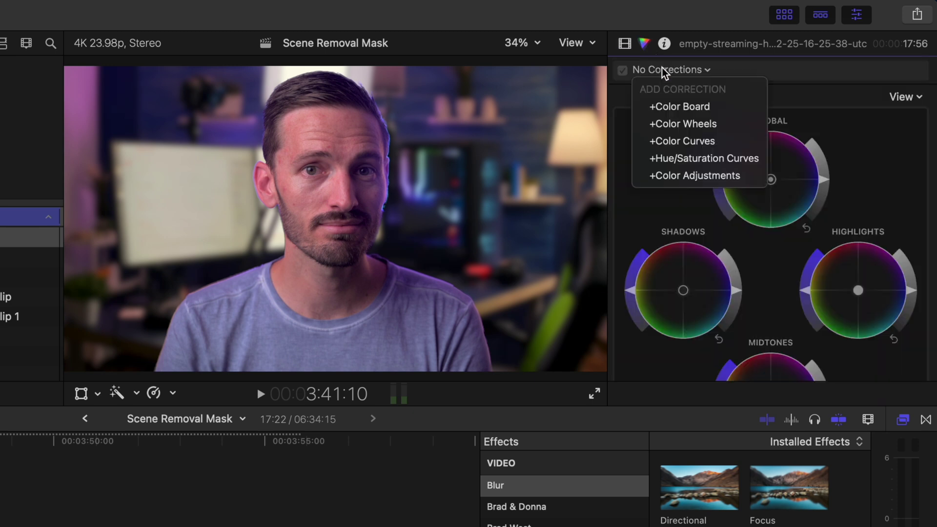
click(683, 124)
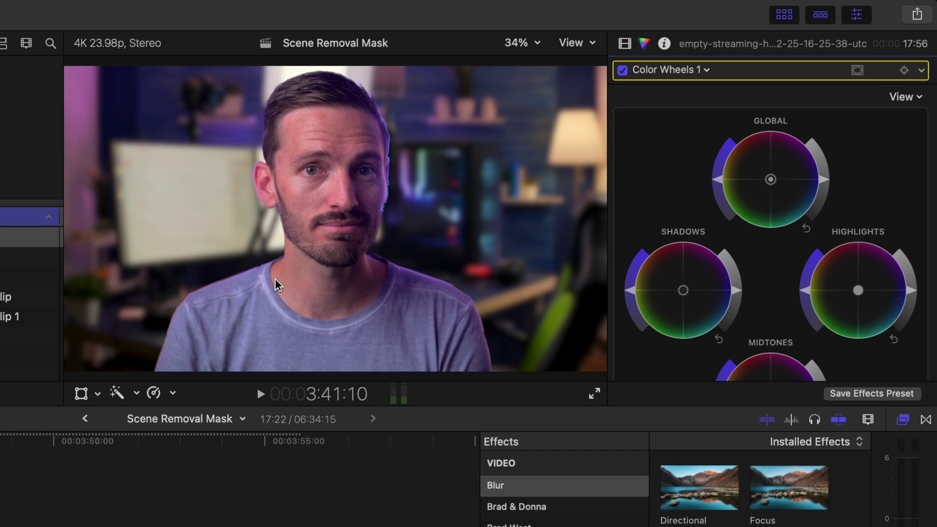
scroll(708, 192, down, 6)
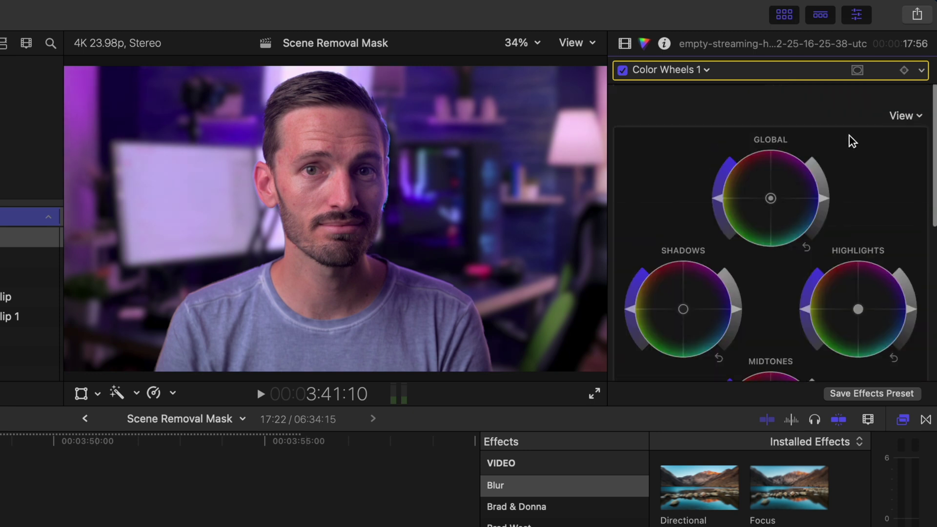
scroll(847, 140, down, 1)
drag(825, 180, 825, 177)
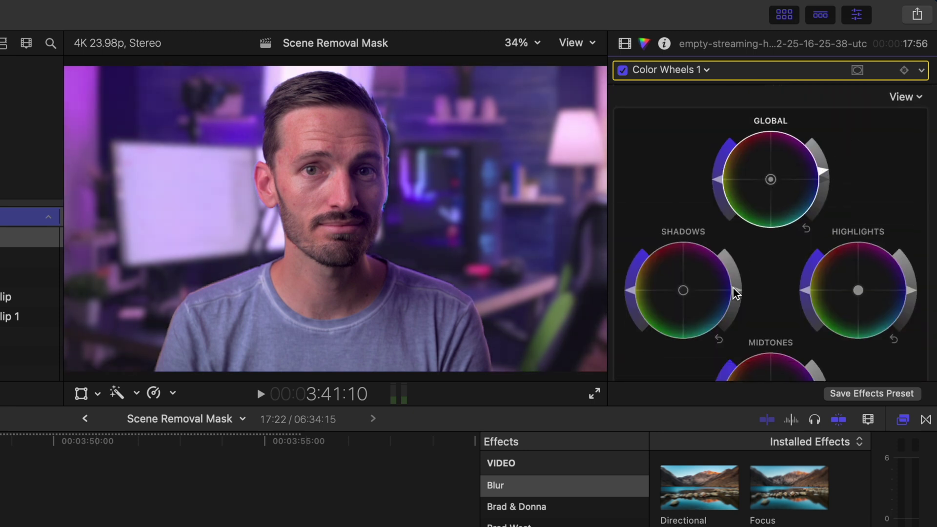
drag(736, 293, 731, 309)
drag(915, 295, 915, 284)
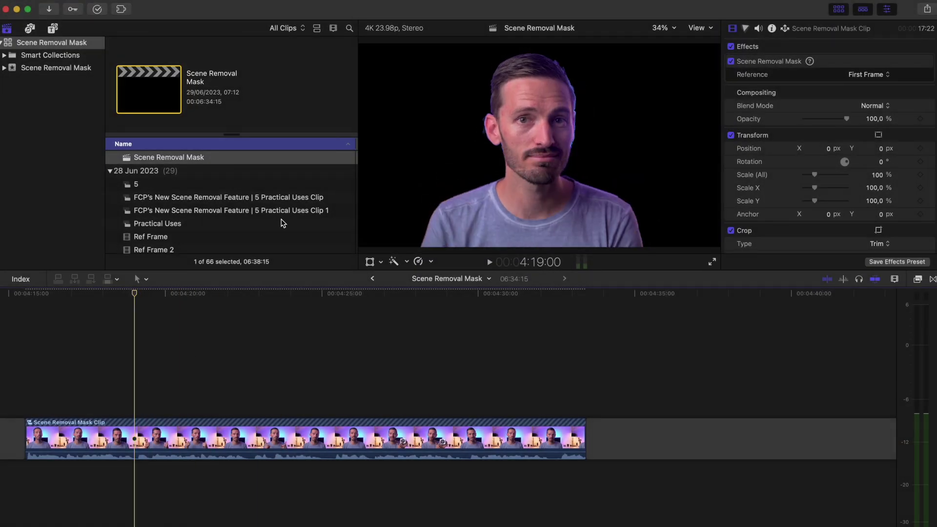
Step: Duplicate the presenter clip below the original and remove Scene Removal Mask from the copy
click(172, 434)
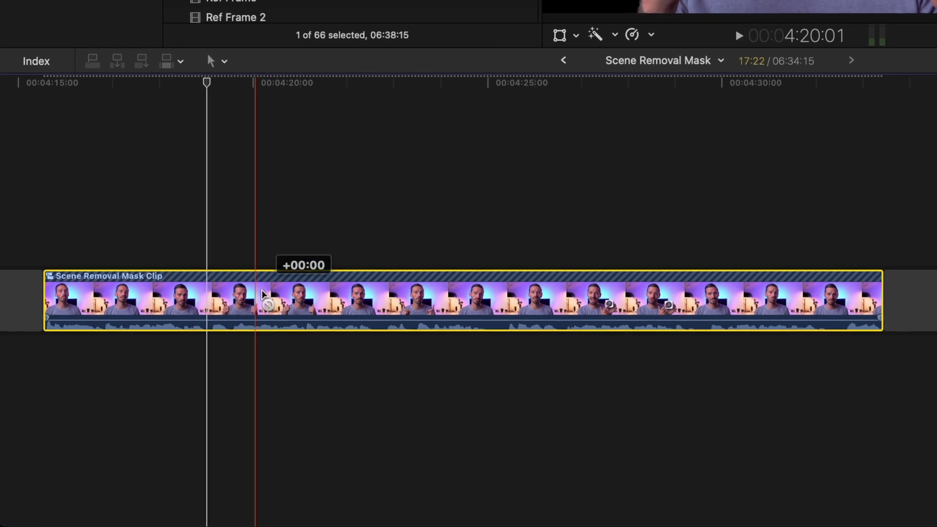
drag(262, 292, 342, 192)
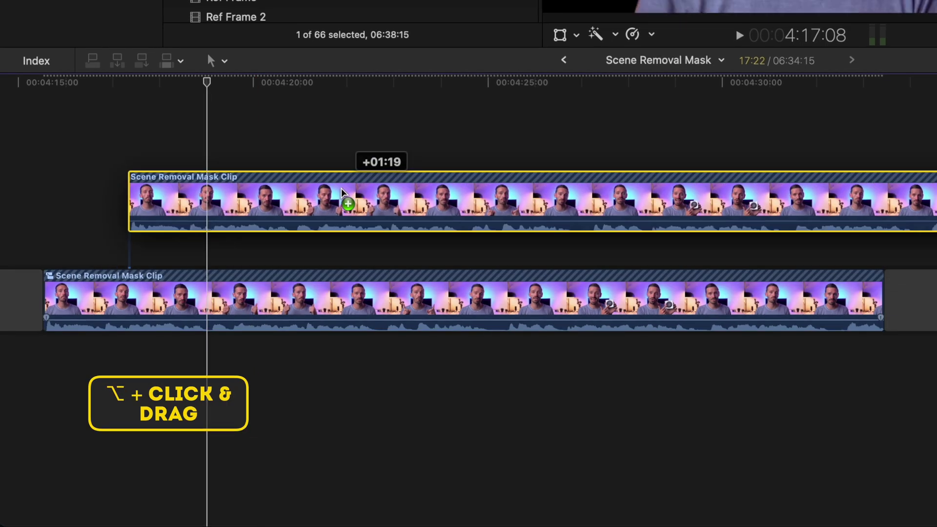
drag(342, 192, 257, 380)
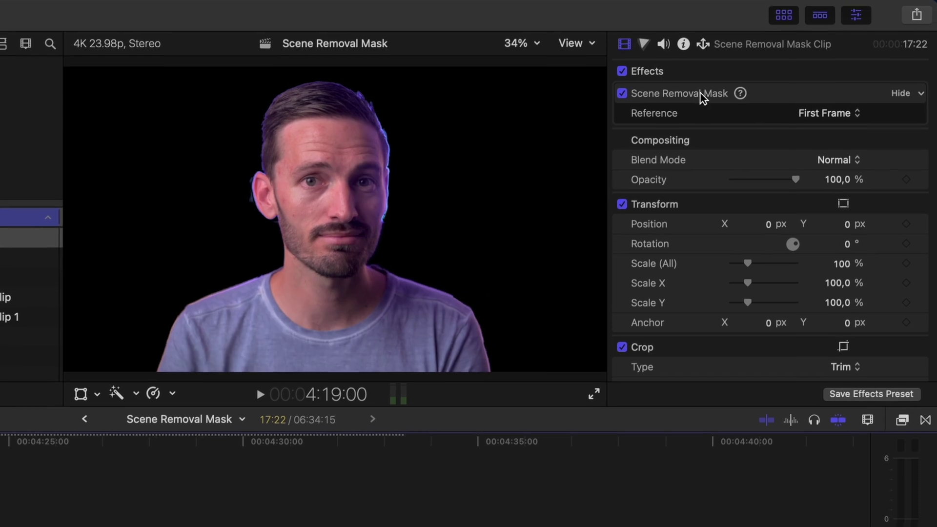
click(701, 96)
key(Delete)
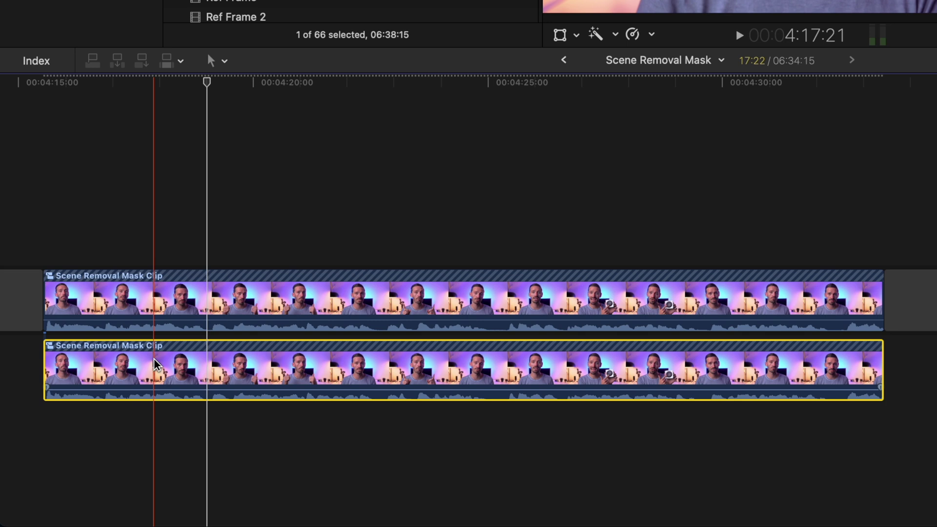
Step: Detach and delete the copy's audio, and add a Basic Title above the clips
key(ctrl+shift+s)
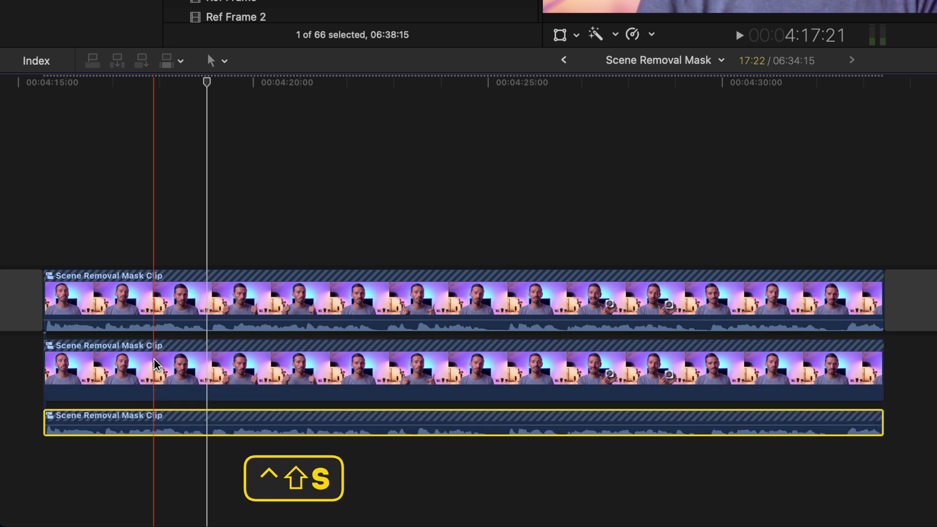
key(Delete)
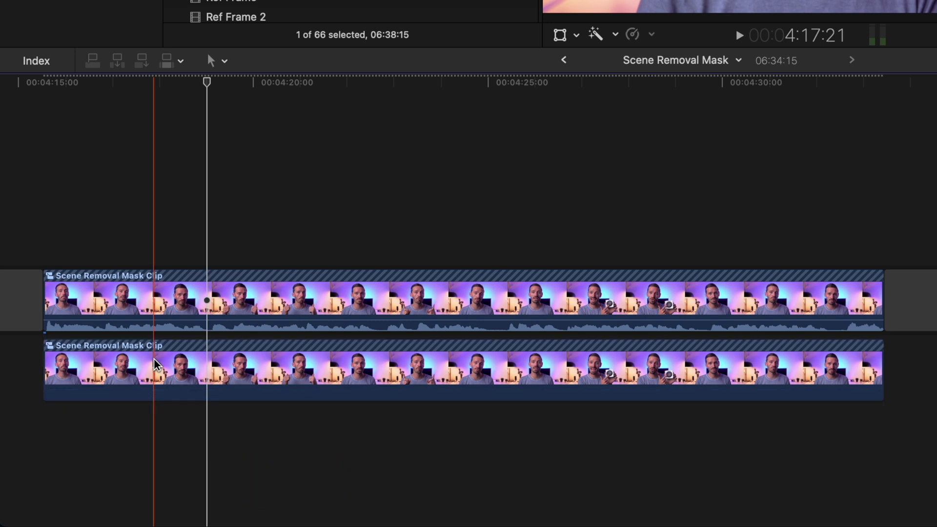
key(ctrl+t)
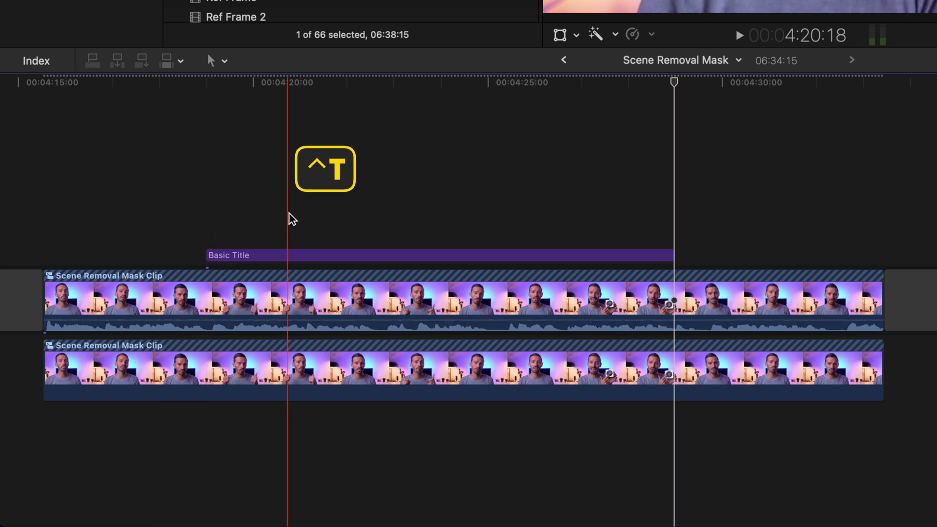
Step: Style the '5 Practical Uses' title in Intro font at size 155, moved to the frame's top
click(314, 256)
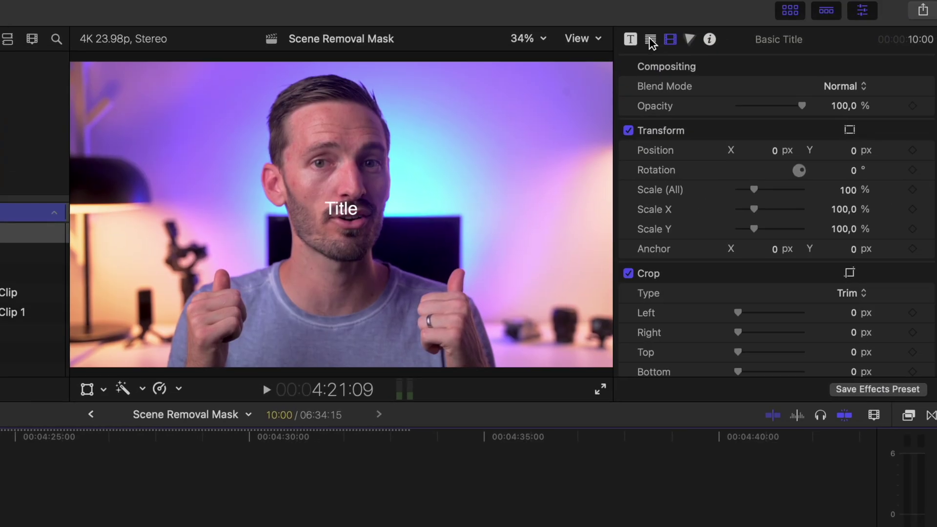
click(650, 39)
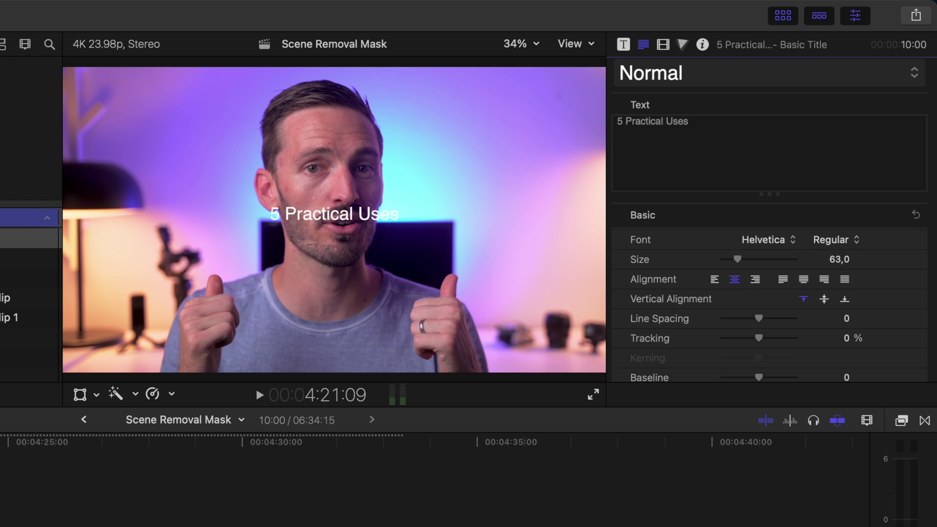
key(super+a)
drag(737, 259, 855, 266)
click(778, 249)
click(792, 263)
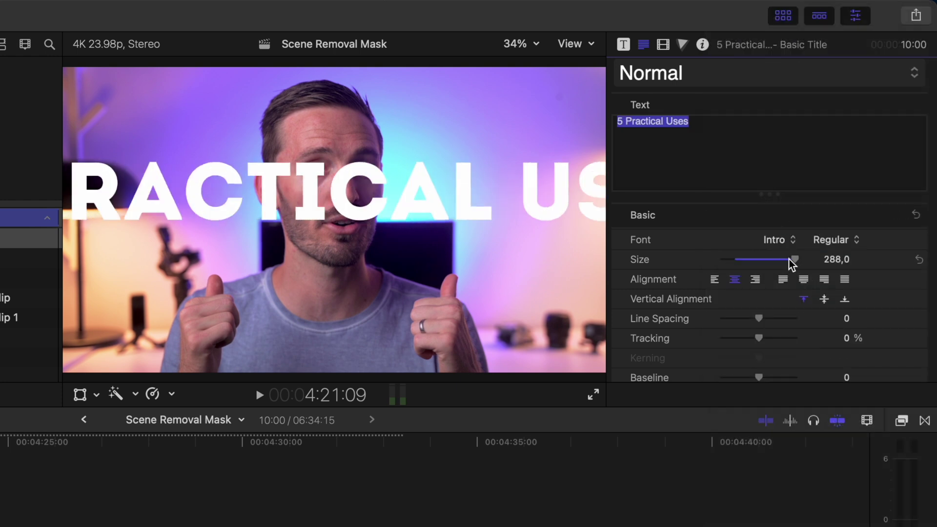
drag(792, 264, 763, 262)
drag(433, 159, 429, 88)
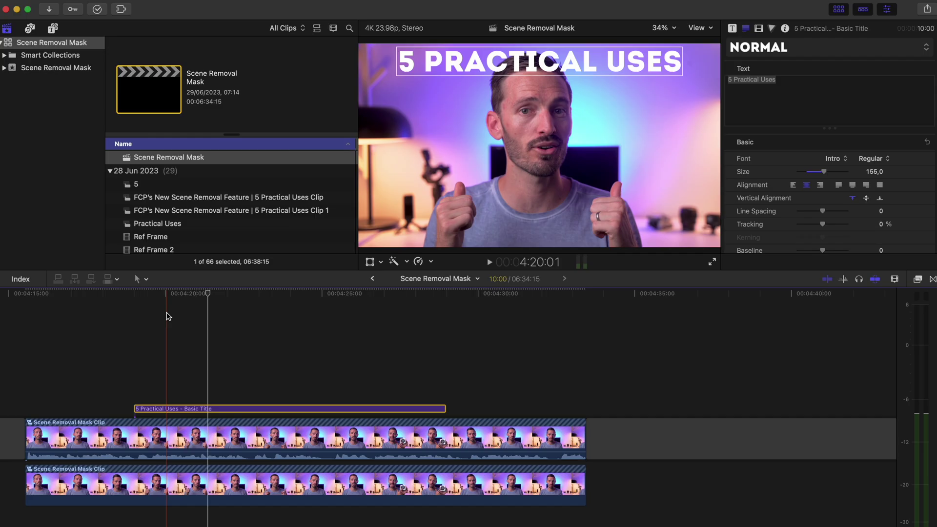
Step: Move the title beneath the presenter layer and give its start a Cross Dissolve
drag(163, 409, 157, 467)
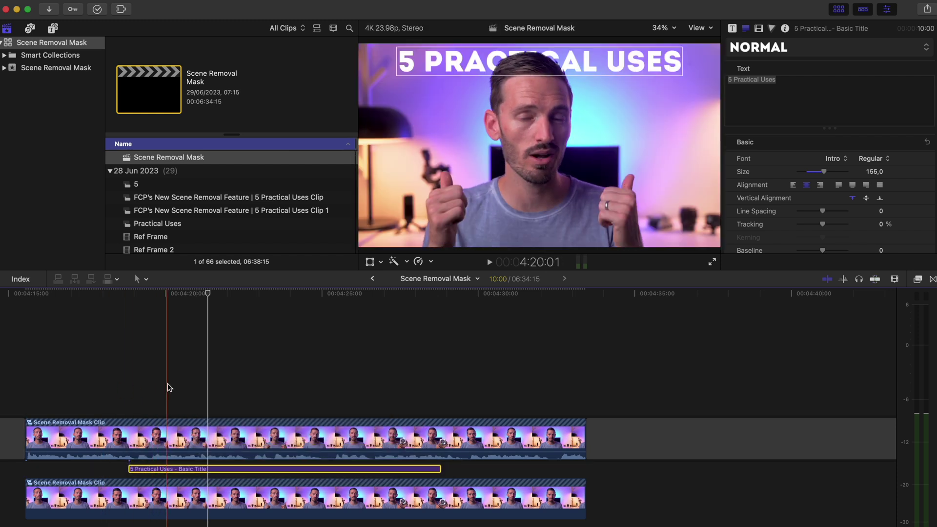
click(131, 469)
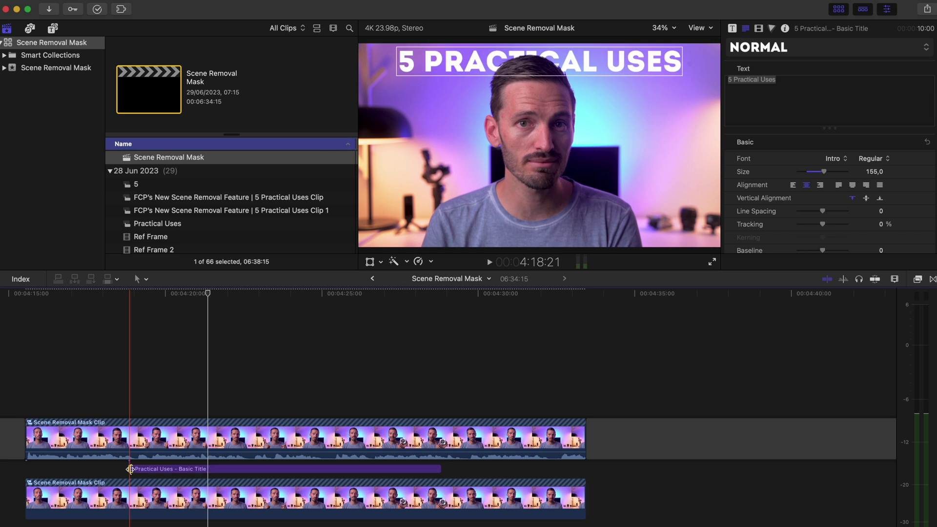
key(super+t)
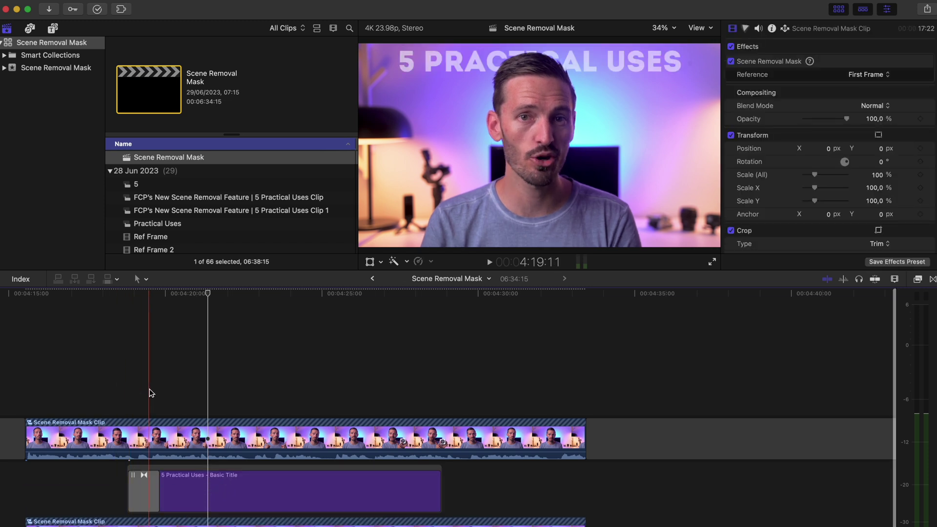
Step: Delete the title's cross-dissolve and apply Tap5a Quick In-Out Animator to the title
click(148, 482)
key(Delete)
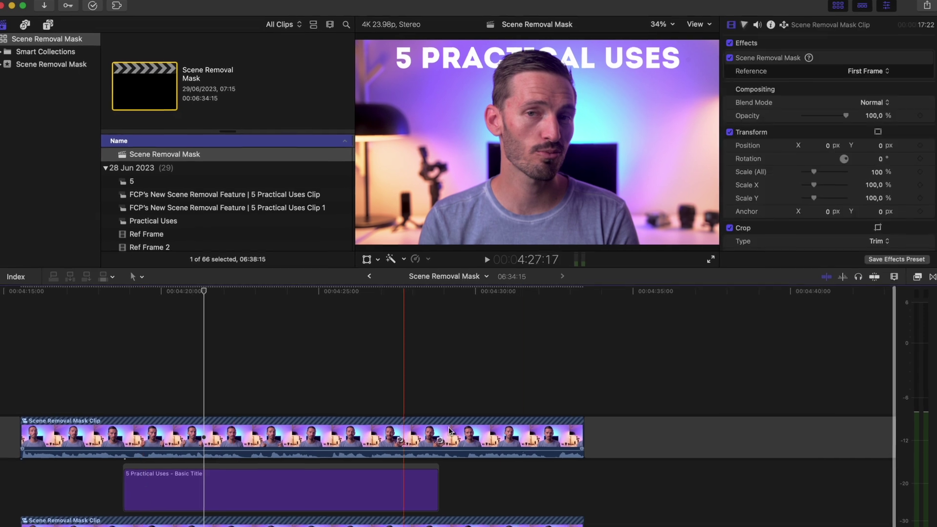
click(917, 277)
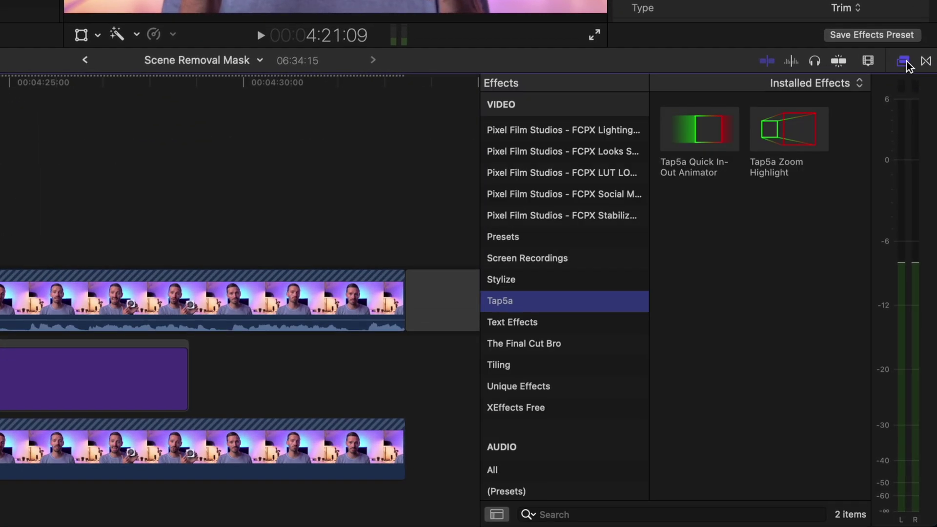
drag(730, 143, 230, 378)
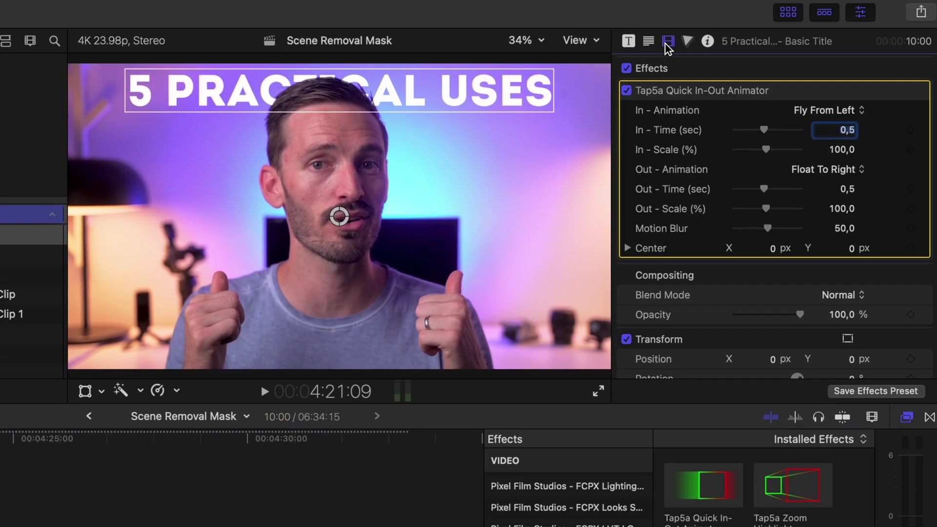
Step: Set the title's In Animation to Zoom From In and preview the playback
click(830, 113)
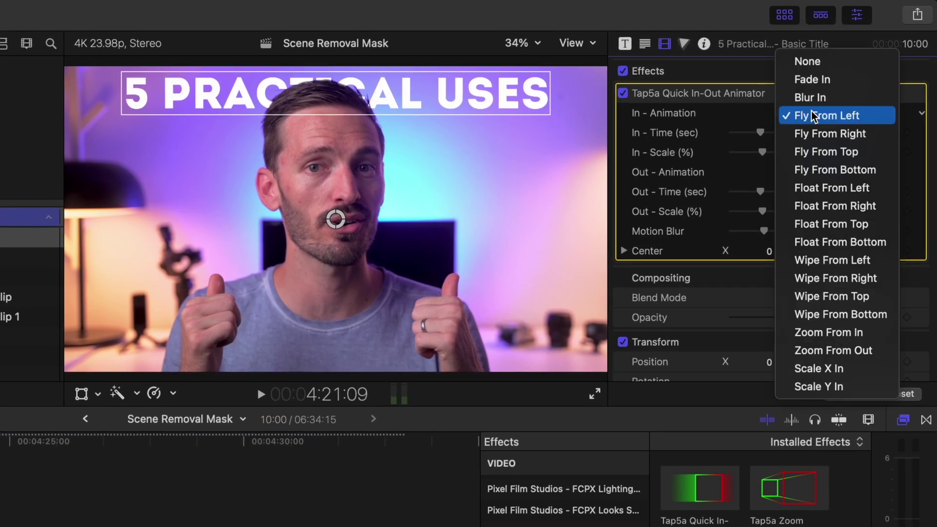
click(847, 334)
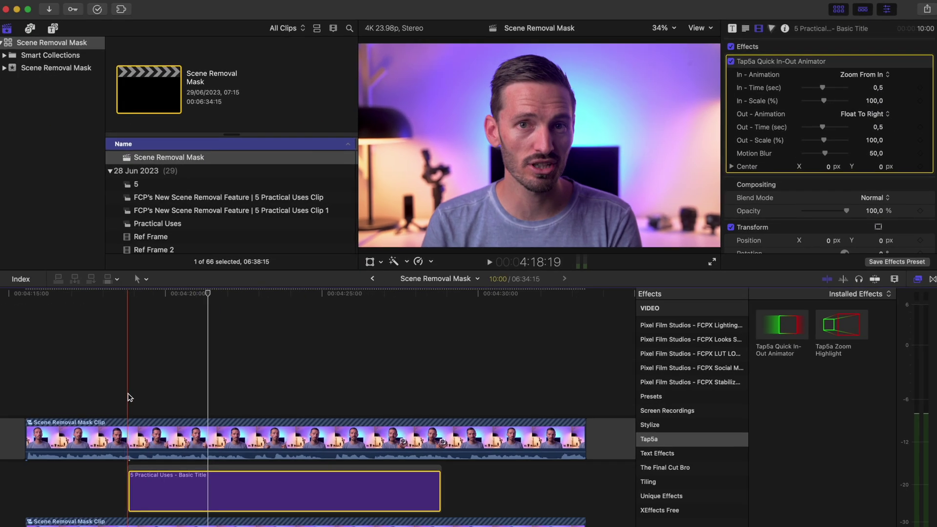
key(space)
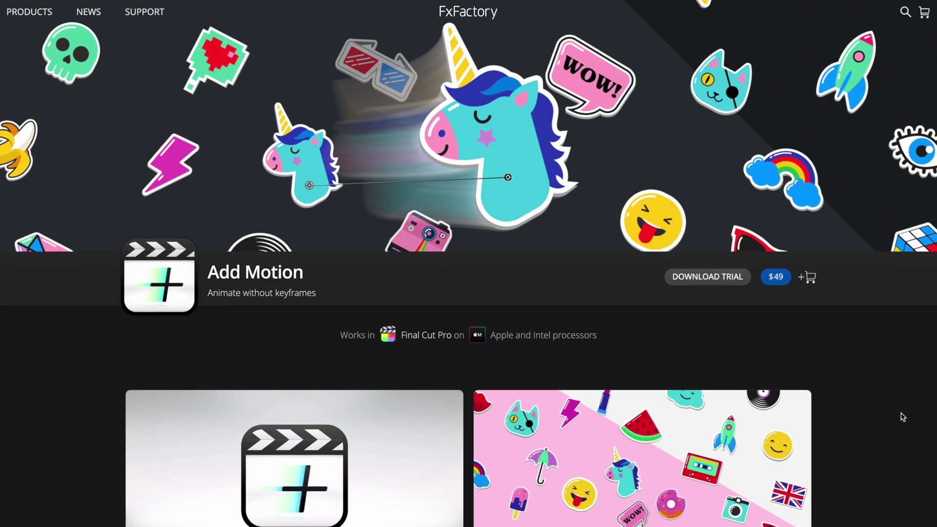
scroll(902, 417, down, 5)
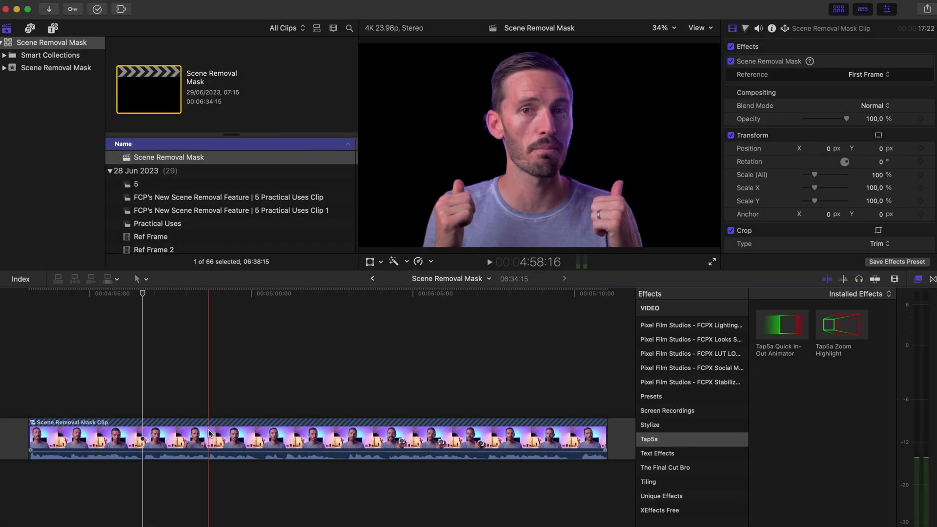
Step: Duplicate the clip onto a second lane and remove Scene Removal Mask from the copy
drag(208, 419, 214, 372)
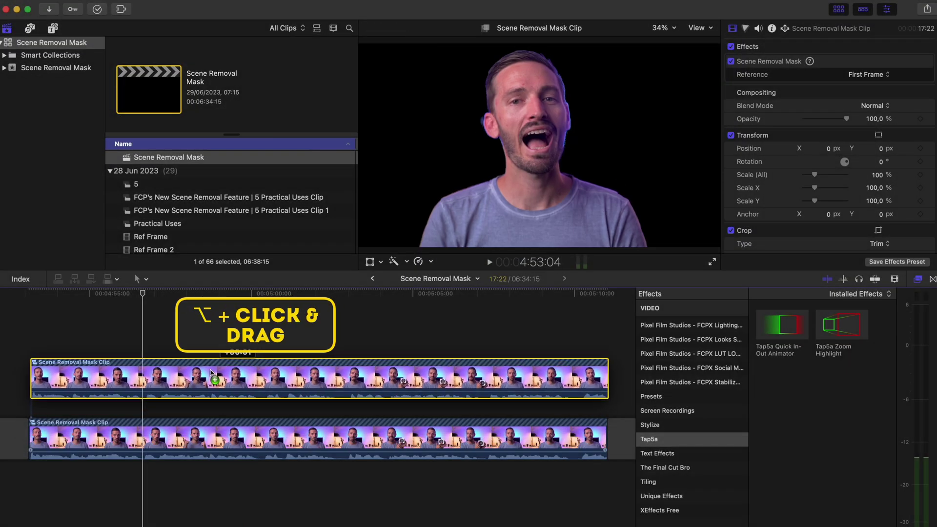
drag(211, 373, 211, 373)
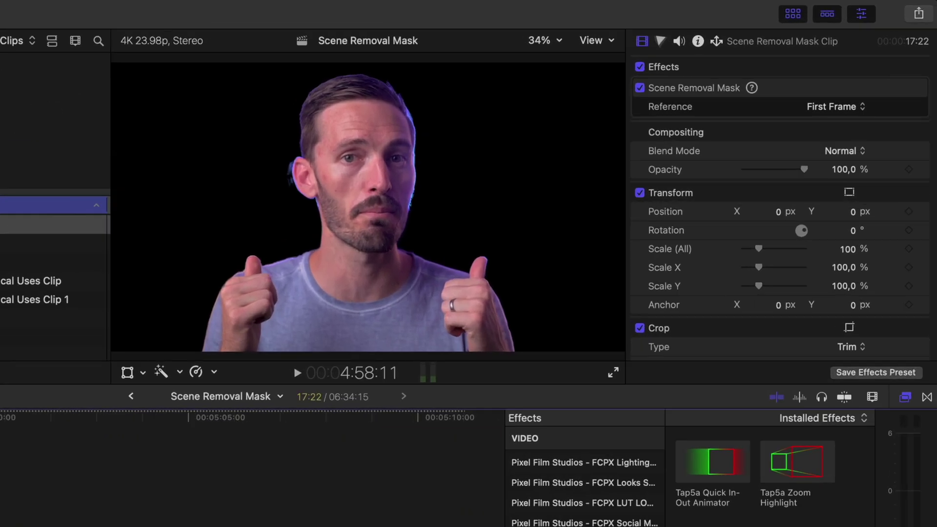
click(718, 89)
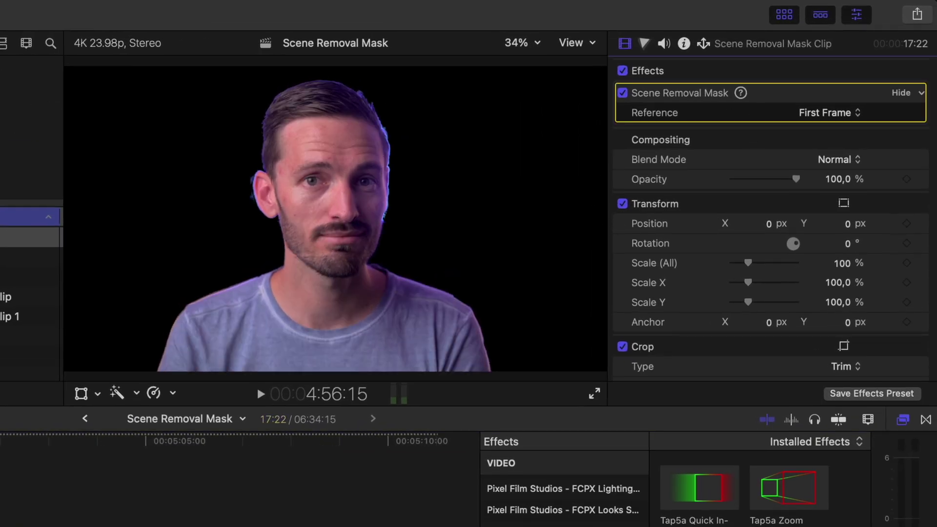
key(Delete)
Step: Add a Color Wheels correction, lowering Global brightness slightly and raising Highlights
click(644, 45)
click(671, 71)
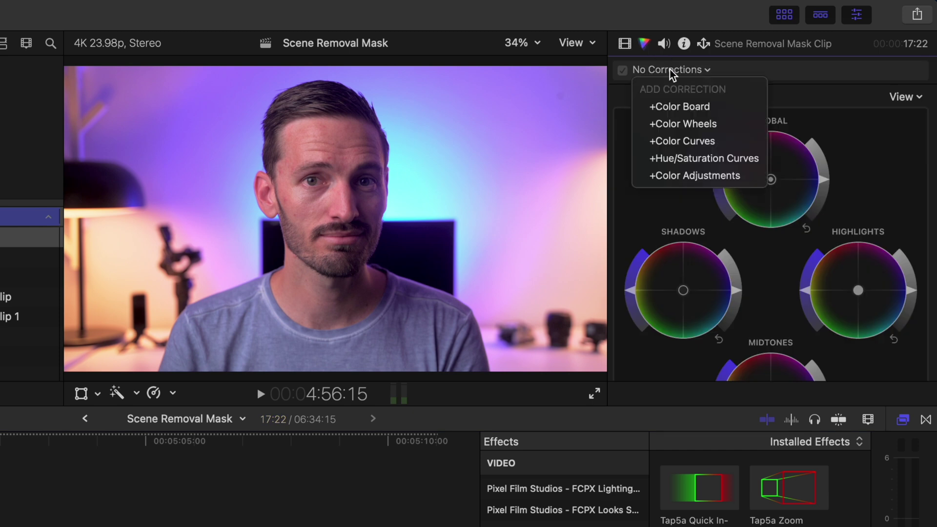
click(695, 124)
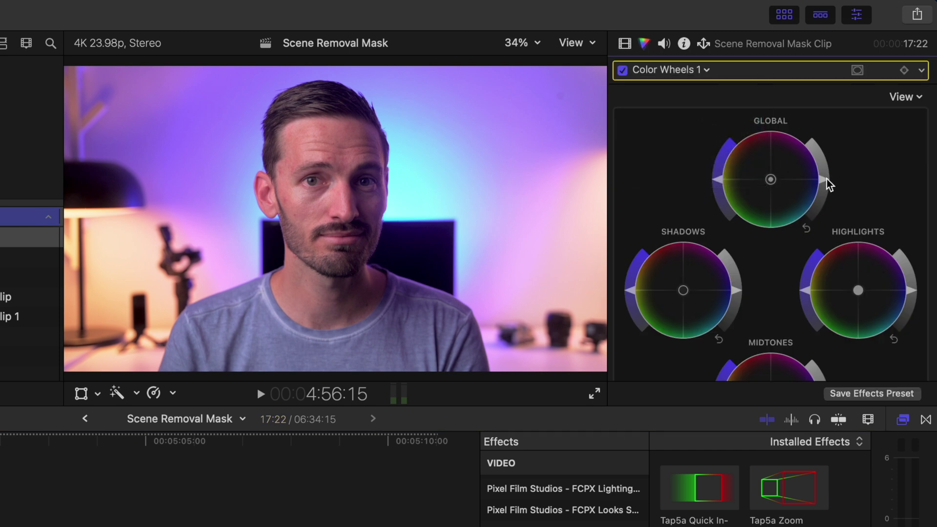
drag(829, 184, 825, 201)
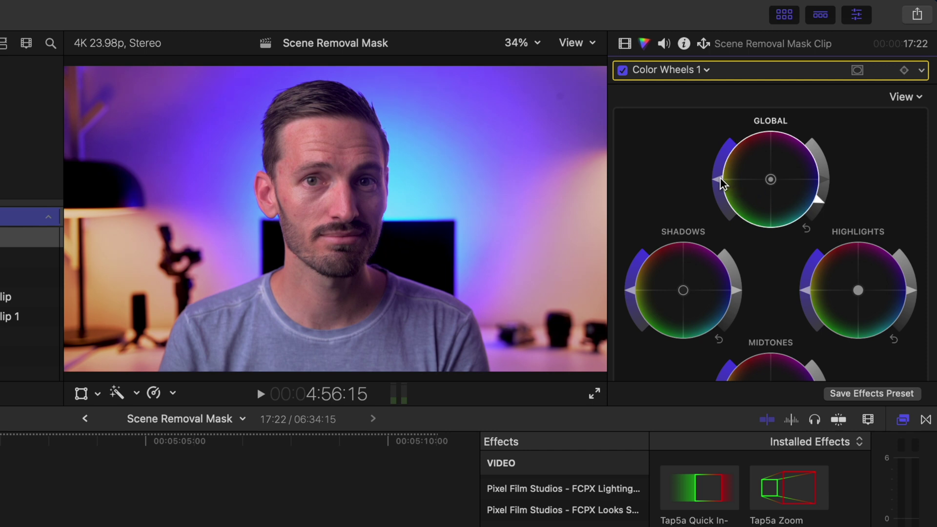
scroll(674, 188, down, 5)
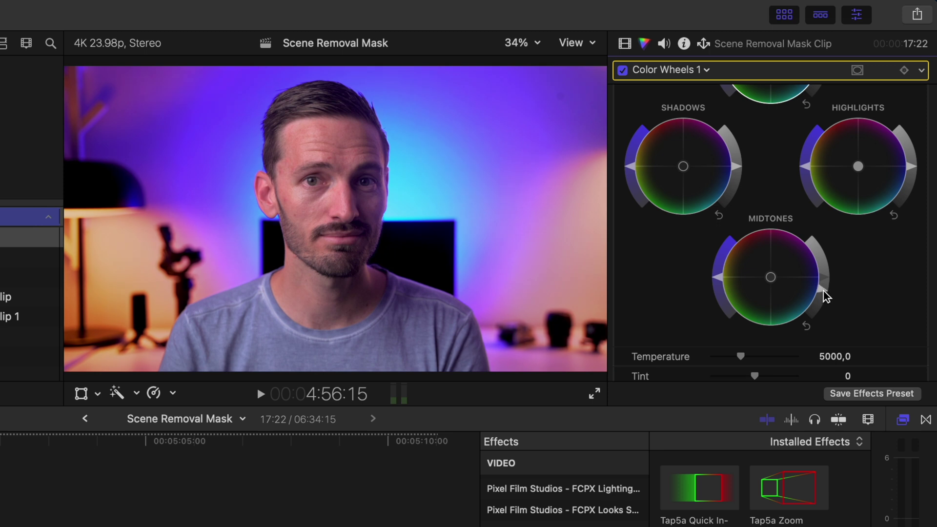
drag(911, 169, 908, 151)
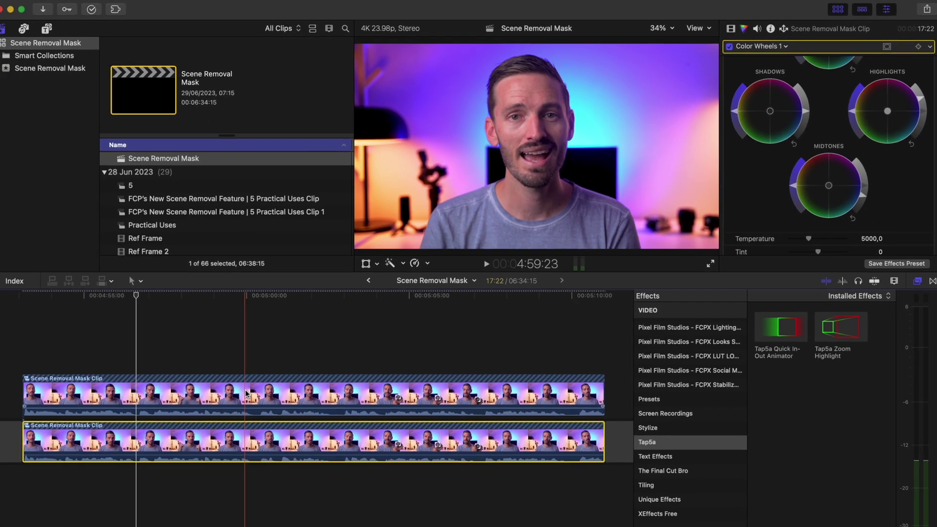
Step: Raise the Highlights brightness on the other stacked layer's Color Wheels
click(328, 424)
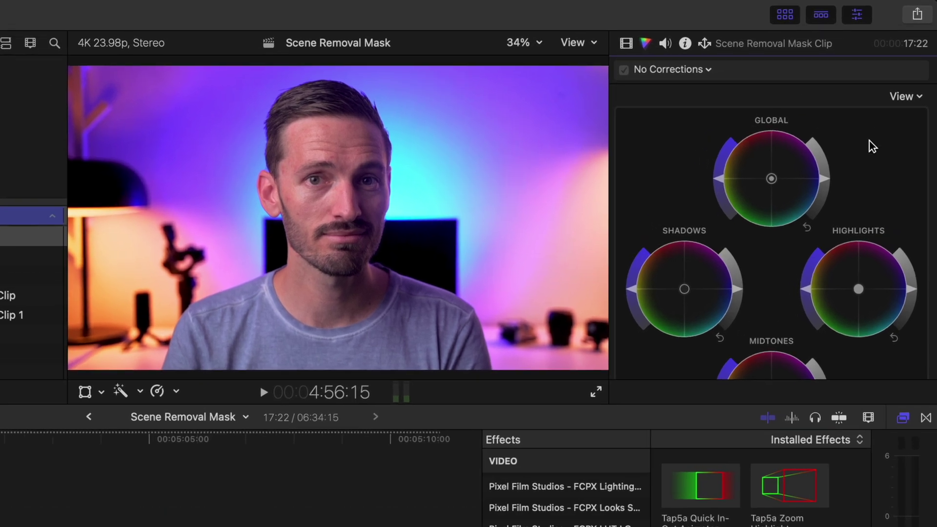
drag(911, 295, 913, 276)
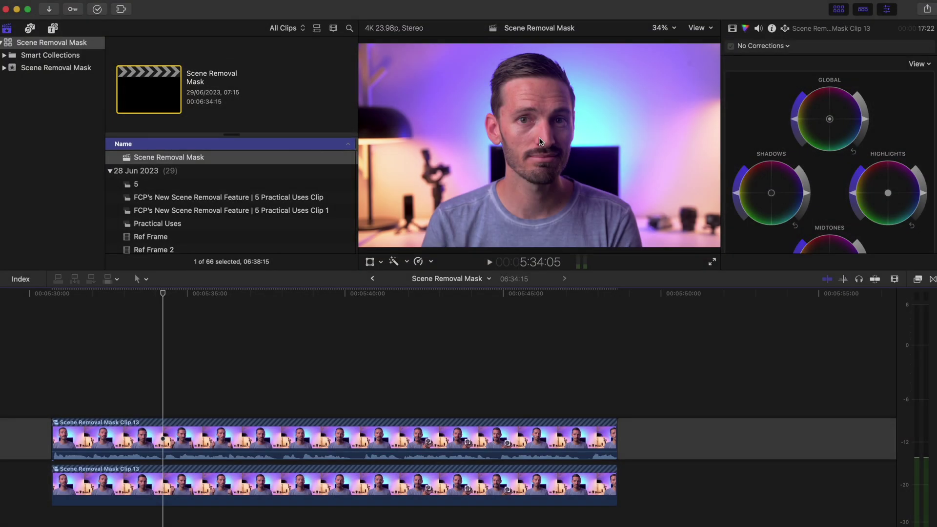
Step: Duplicate the stacked clip into a third layer and delete its detached audio
click(199, 433)
click(189, 477)
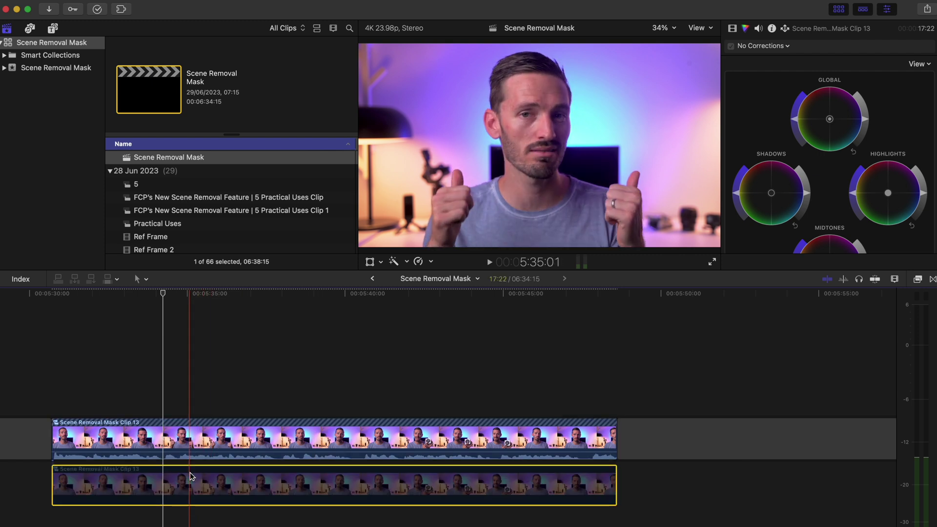
drag(212, 438, 211, 481)
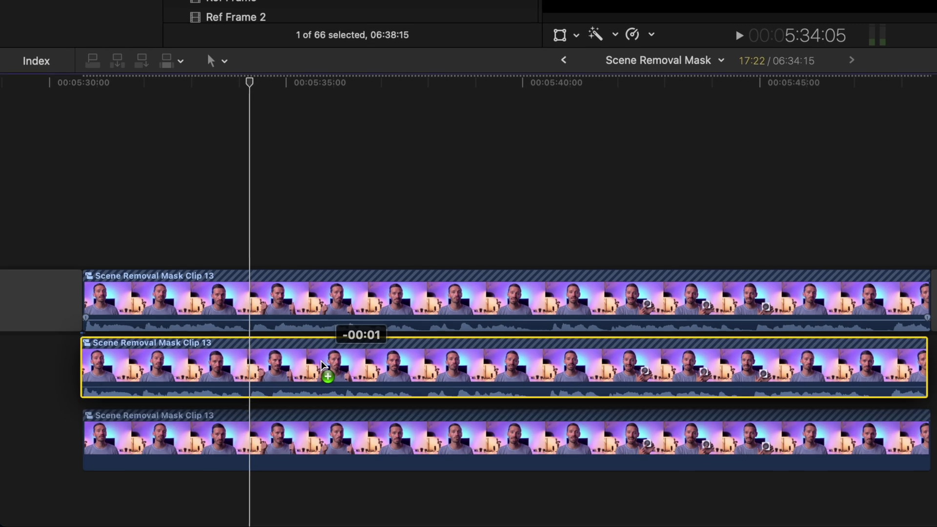
drag(321, 362, 323, 364)
key(ctrl+shift+s)
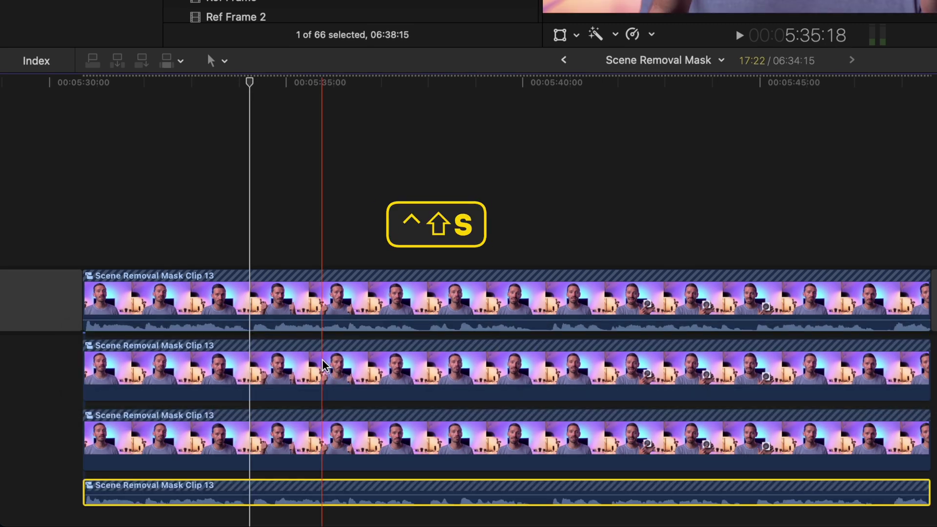
key(Delete)
Step: Make the middle clip compound clip Scene Removal Mask Clip 15, trimmed to about two seconds
click(323, 364)
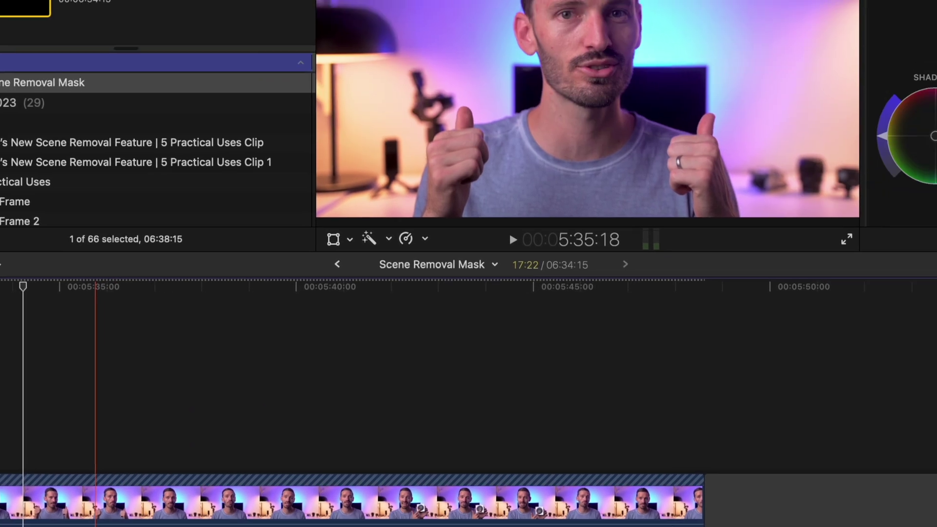
key(alt+g)
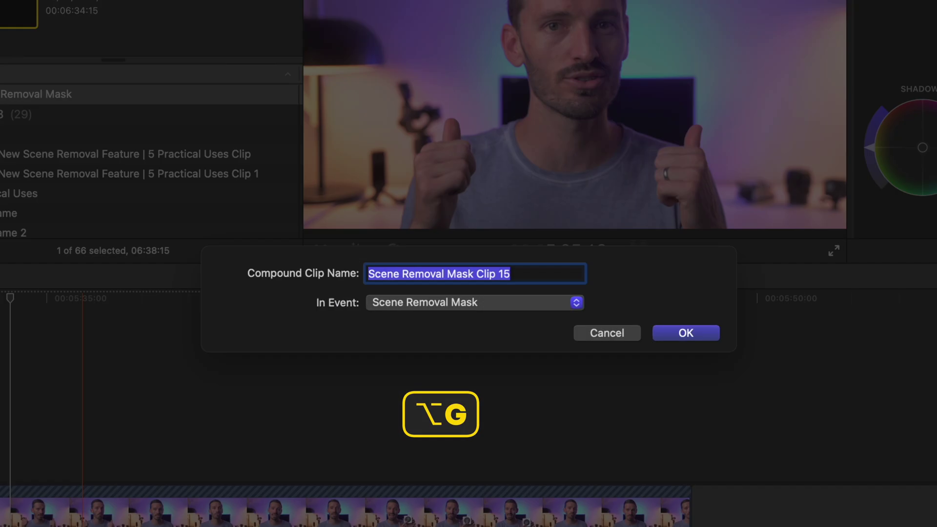
key(Return)
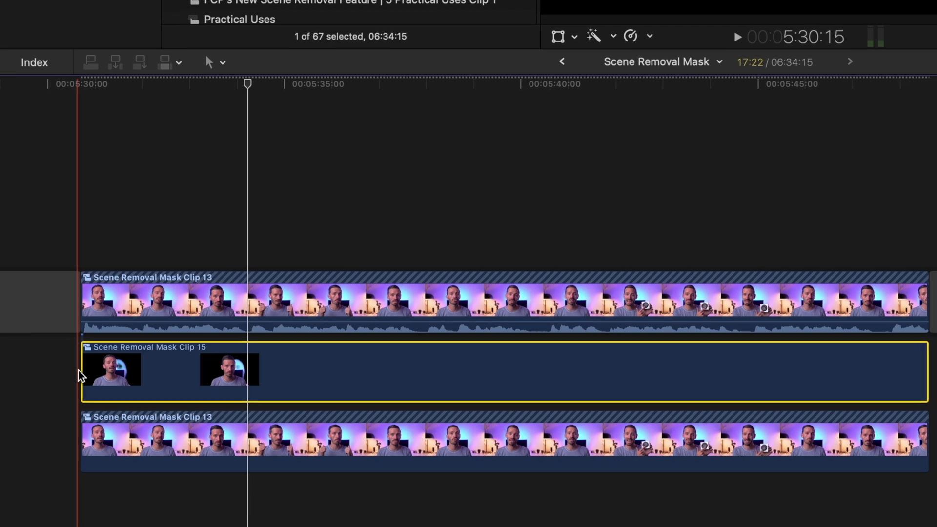
drag(81, 373, 254, 371)
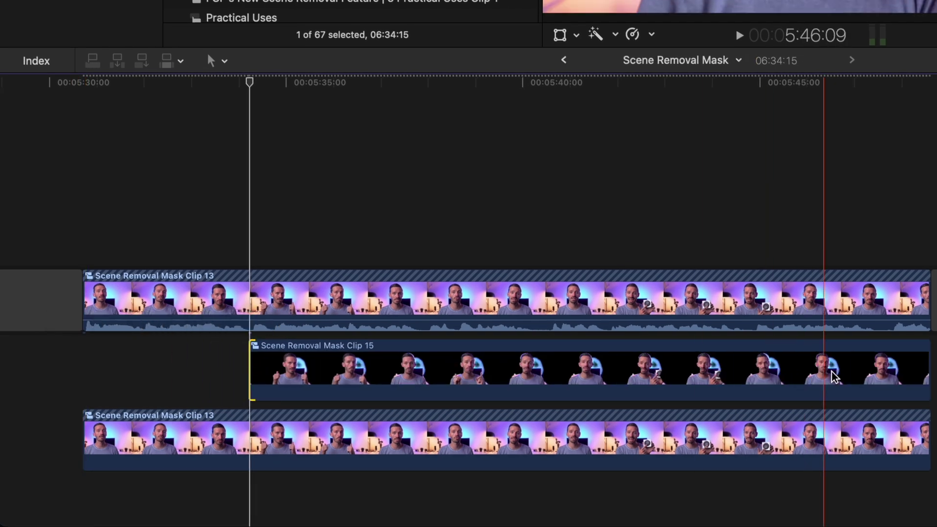
drag(928, 368, 341, 366)
Step: Inside Scene Removal Mask Clip 15, place the Color Distortion Glitch transition at the clip's start
double_click(293, 366)
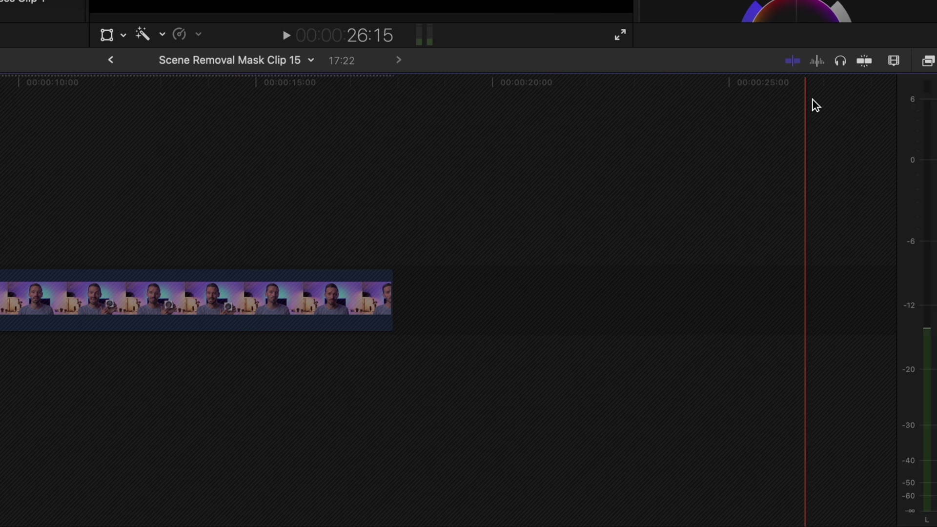
click(927, 62)
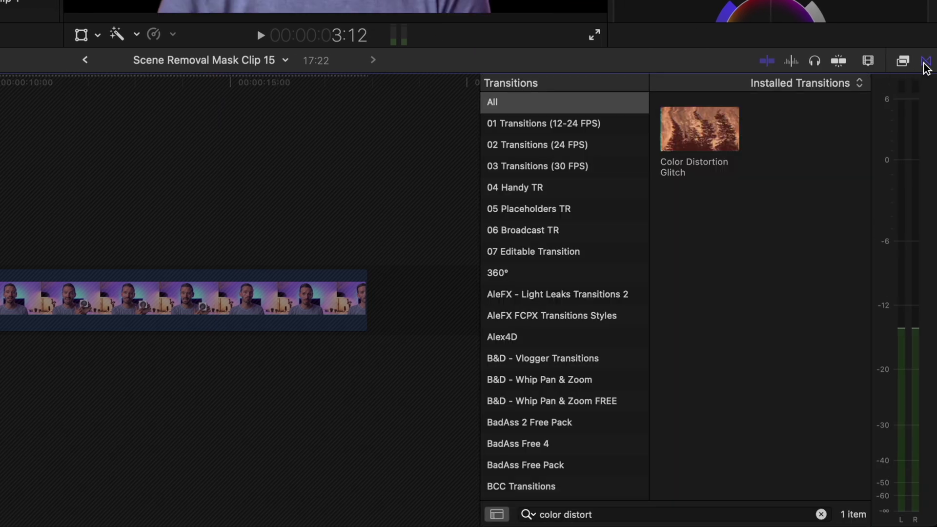
drag(699, 128, 27, 298)
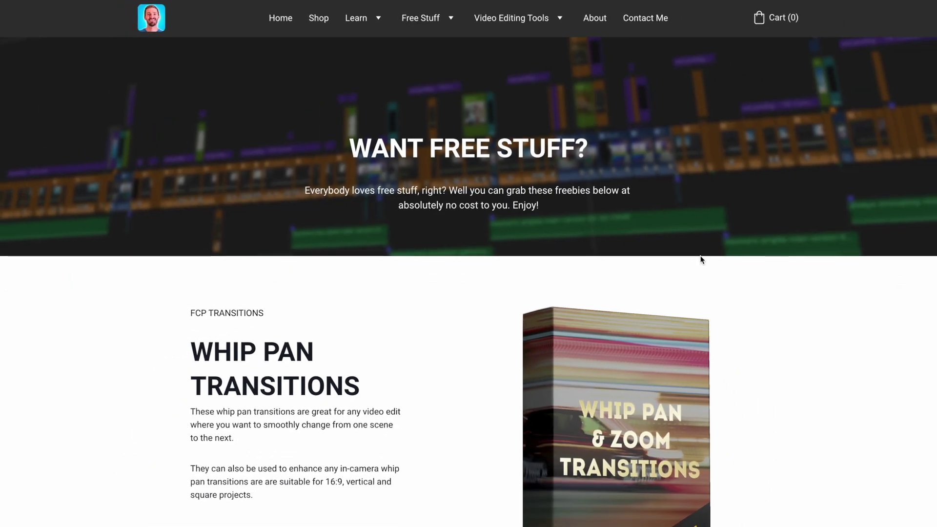
Step: Open the Free Final Cut Pro Plugins page from the Free Stuff menu
scroll(701, 258, down, 10)
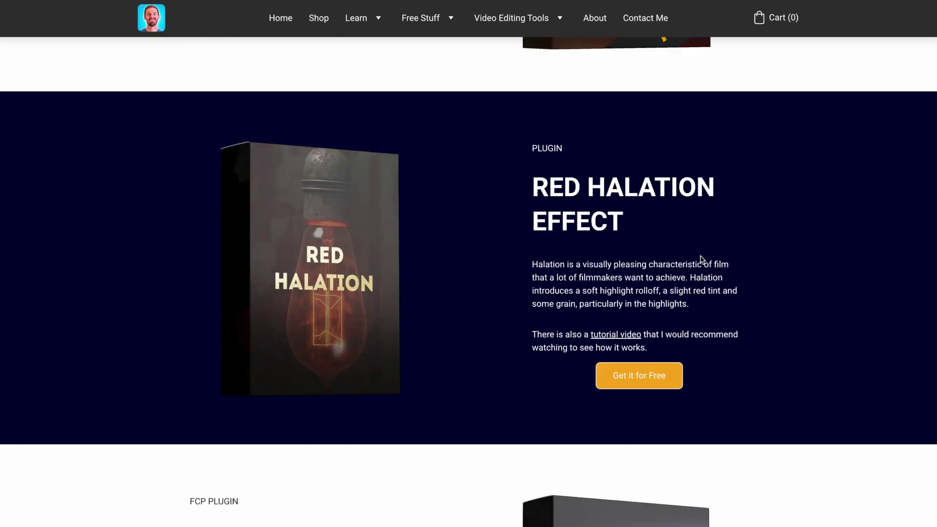
scroll(702, 258, down, 4)
mouse_move(423, 22)
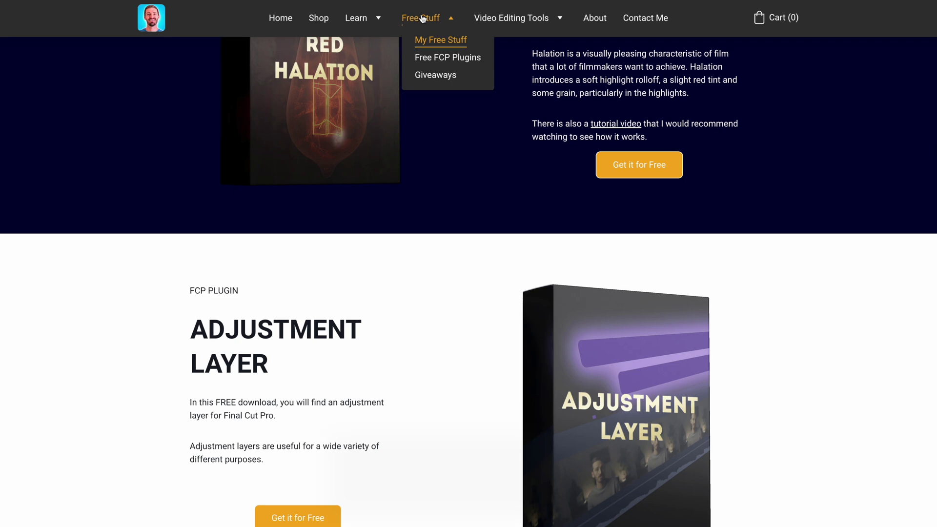
click(425, 56)
Step: Scroll to the Free Transitions grid, then lengthen the gap before Clip 13 in Final Cut Pro
scroll(740, 203, down, 7)
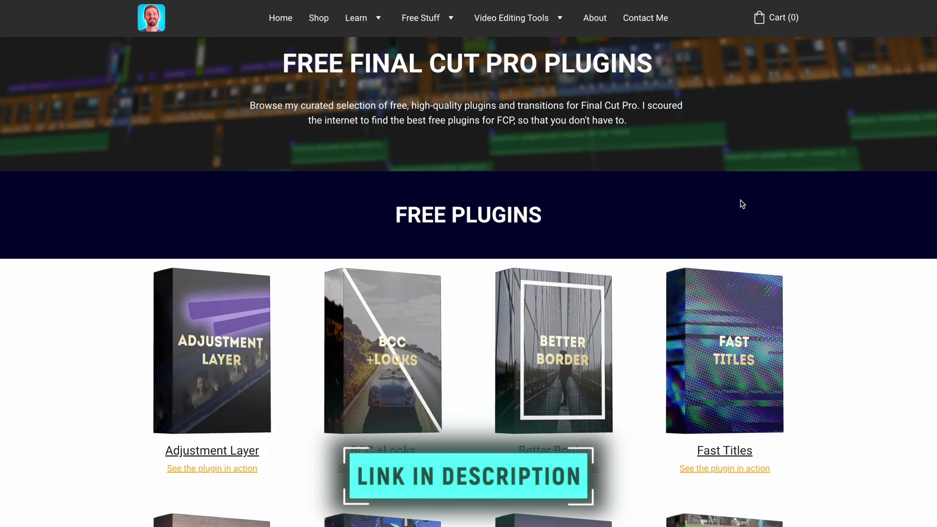
scroll(864, 222, down, 7)
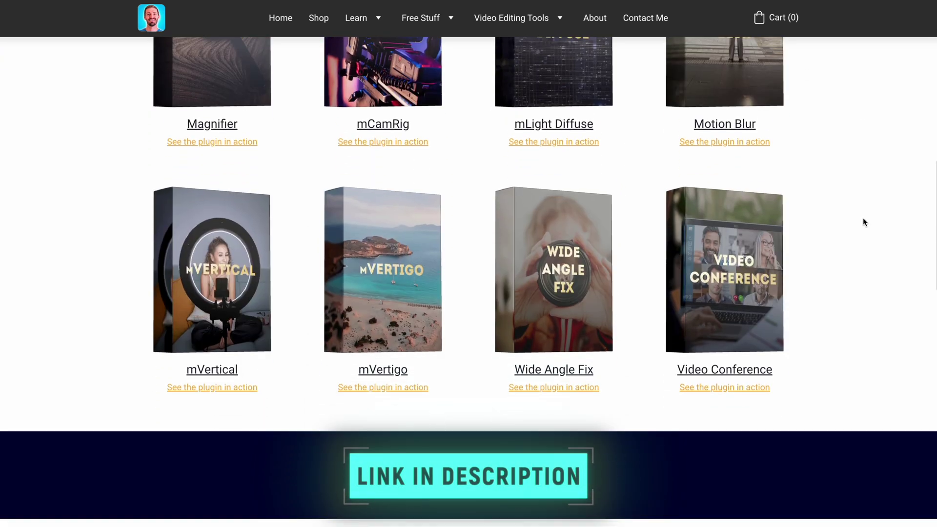
scroll(863, 217, down, 8)
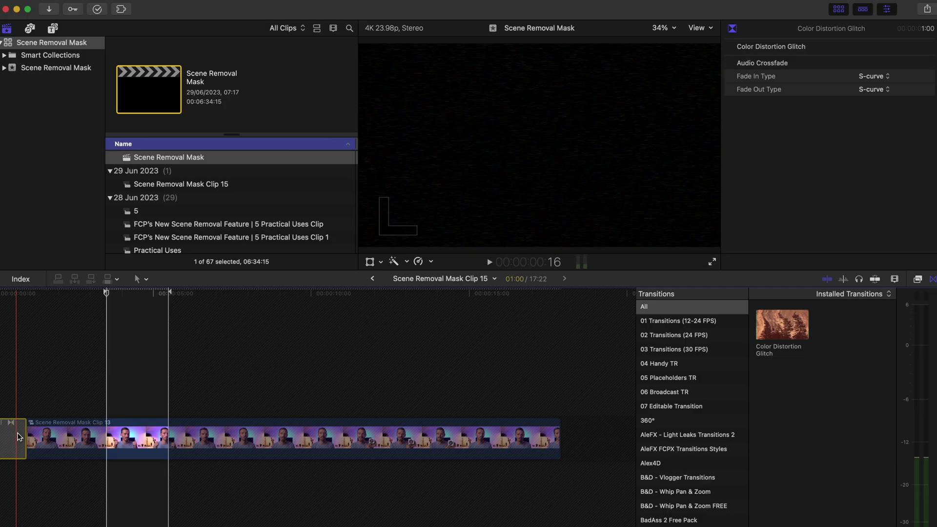
drag(26, 436, 190, 439)
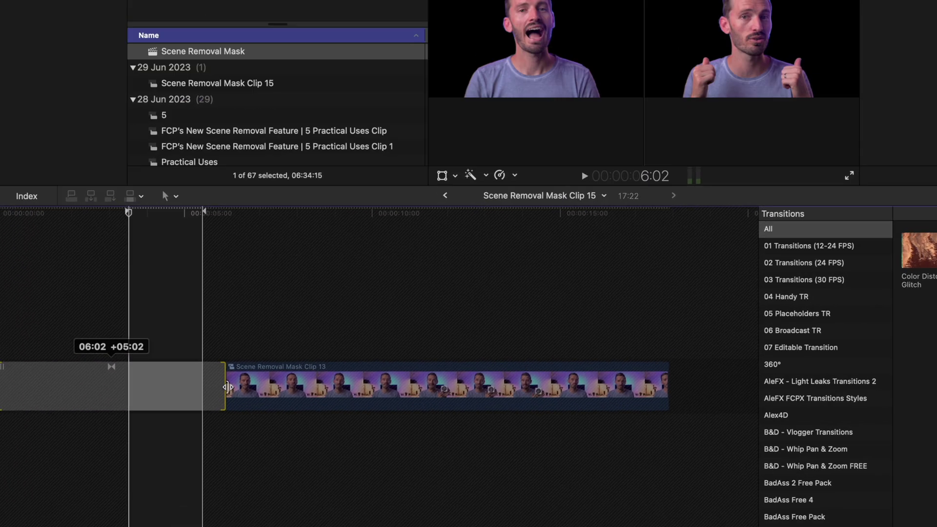
Step: Extend the gap and trim its edit point so Clip 13 starts six frames later
drag(228, 387, 241, 387)
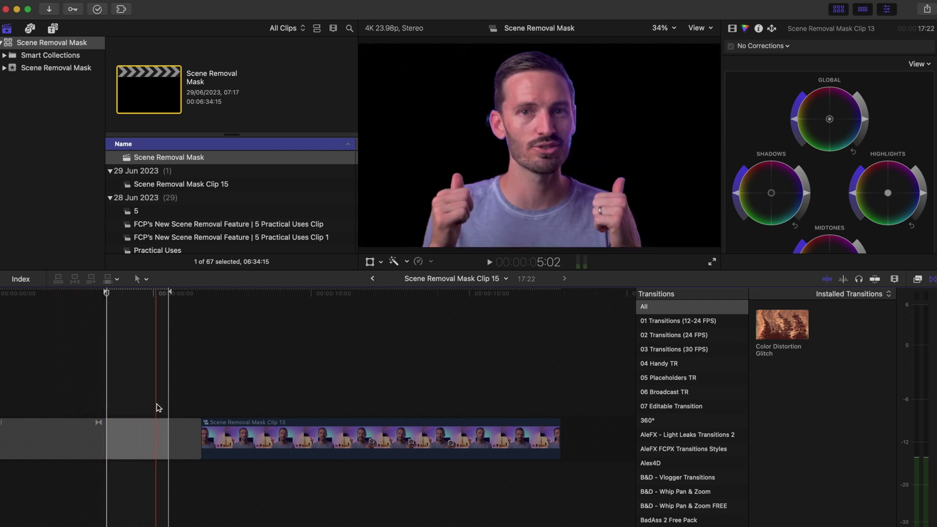
drag(198, 423, 201, 424)
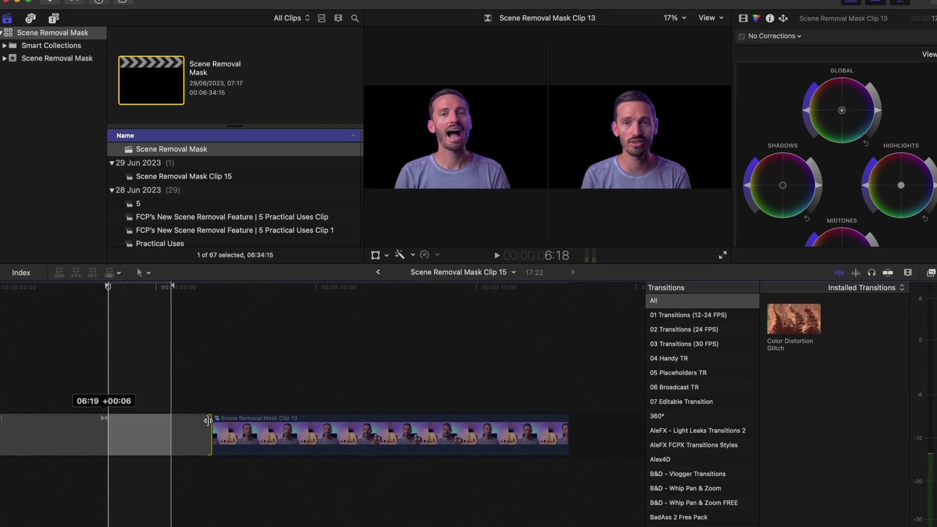
drag(297, 295, 309, 294)
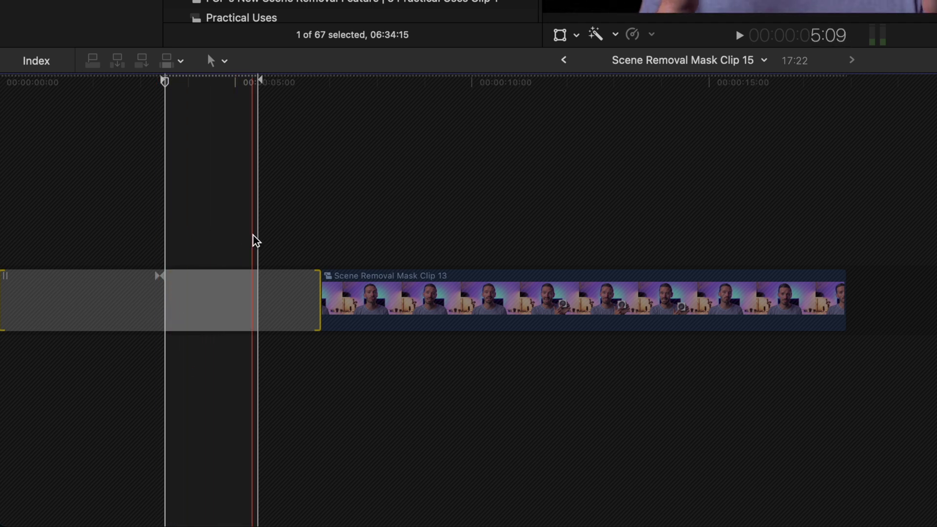
Step: Uncheck Transition to/from Black on the gap clip and return to the parent project
right_click(147, 286)
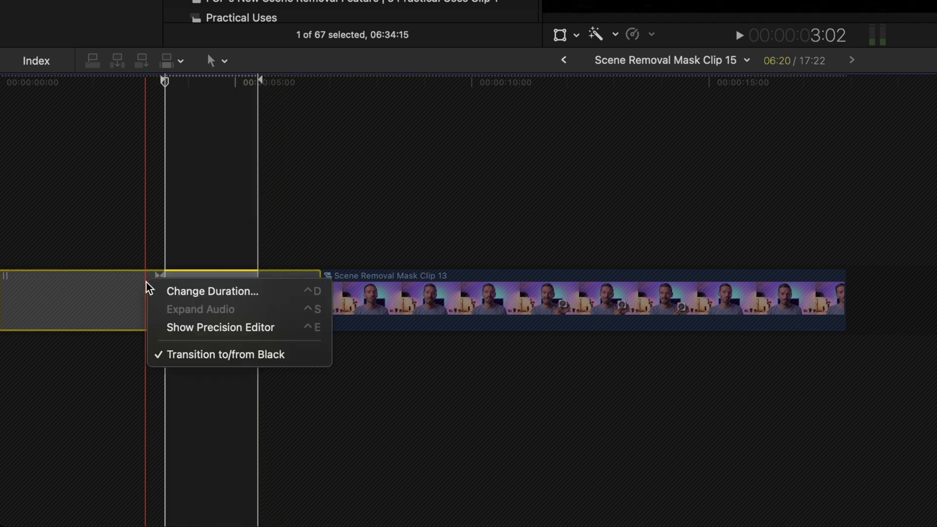
click(303, 355)
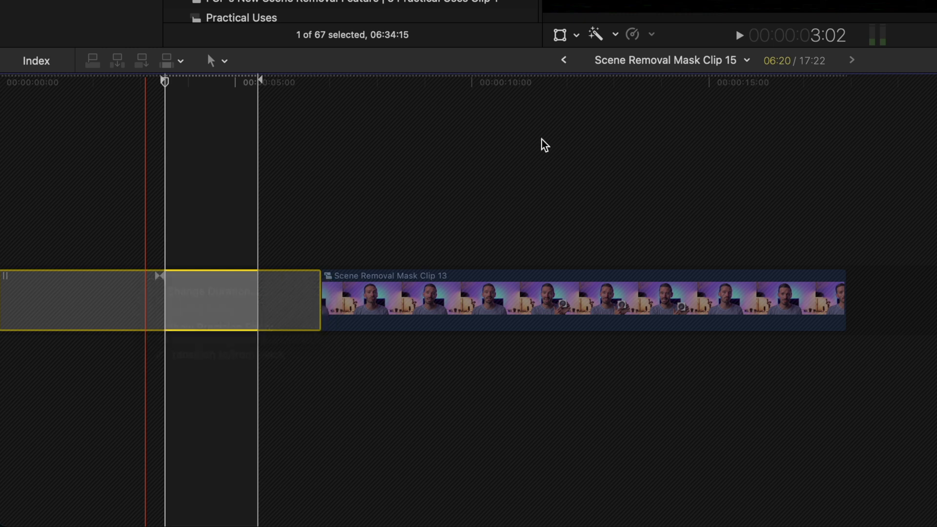
click(564, 60)
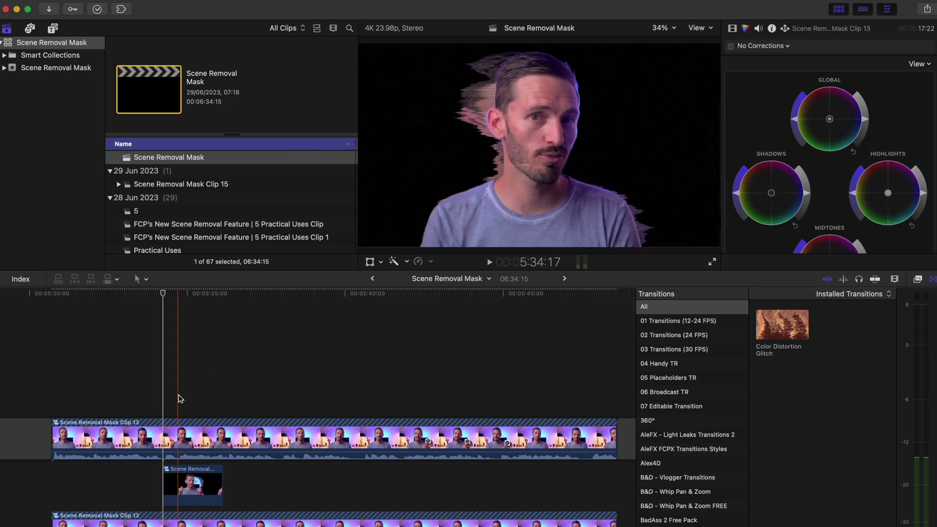
Step: Reopen Clip 15, confirm the gap's fade to black is off, and go back to the parent
click(187, 490)
double_click(187, 490)
right_click(140, 444)
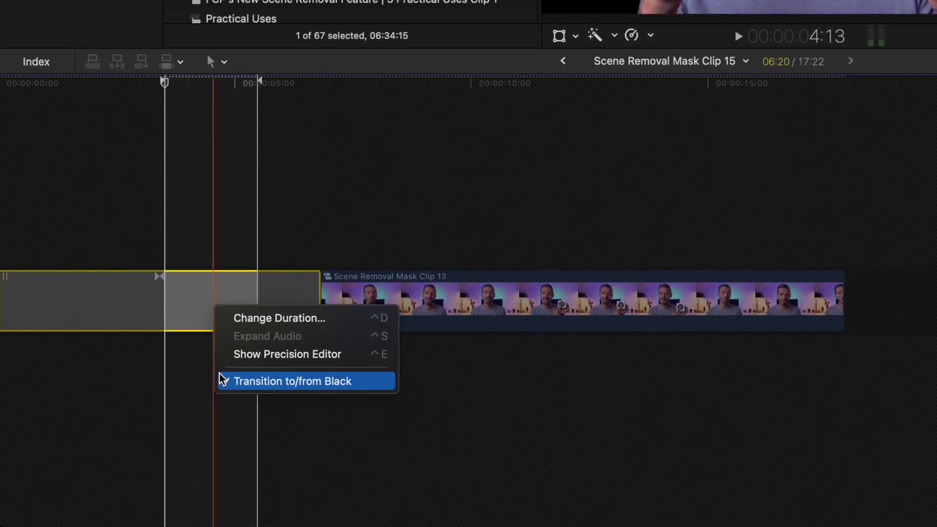
click(361, 382)
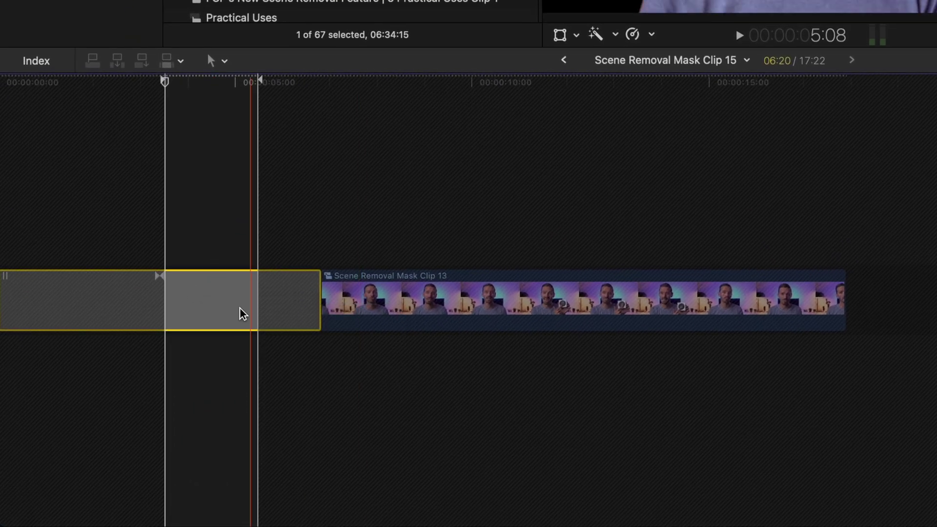
right_click(225, 296)
click(581, 88)
click(564, 60)
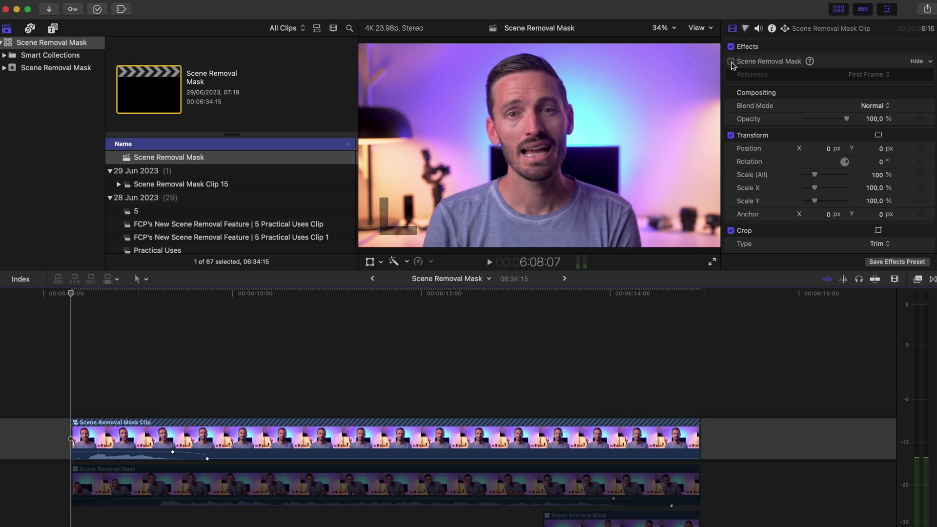
Step: Switch Scene Removal Mask back on for the top clip, then select the lower Draw Mask clip
click(730, 61)
click(242, 422)
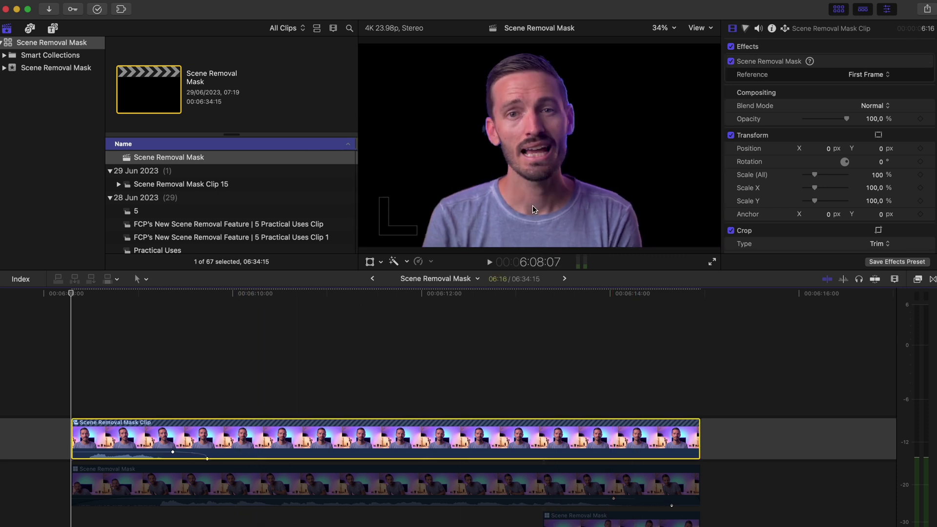
click(96, 488)
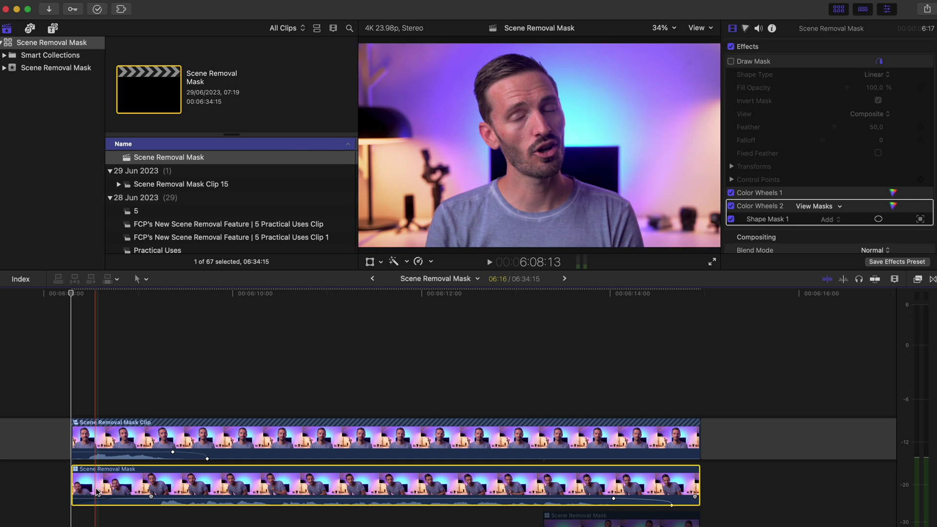
click(99, 429)
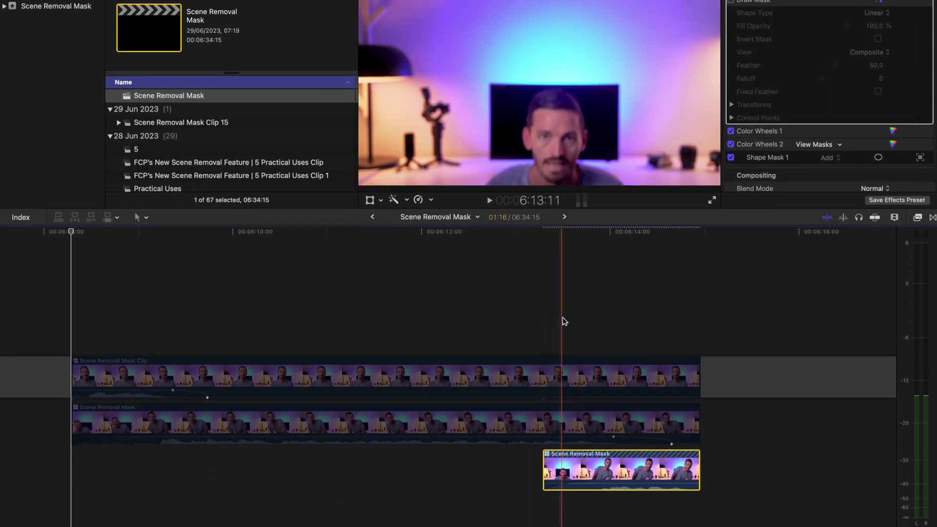
Step: Make a frozen hold copy of the short clip ending at 6:13, and enable Draw Mask on the middle clip
drag(582, 464, 110, 463)
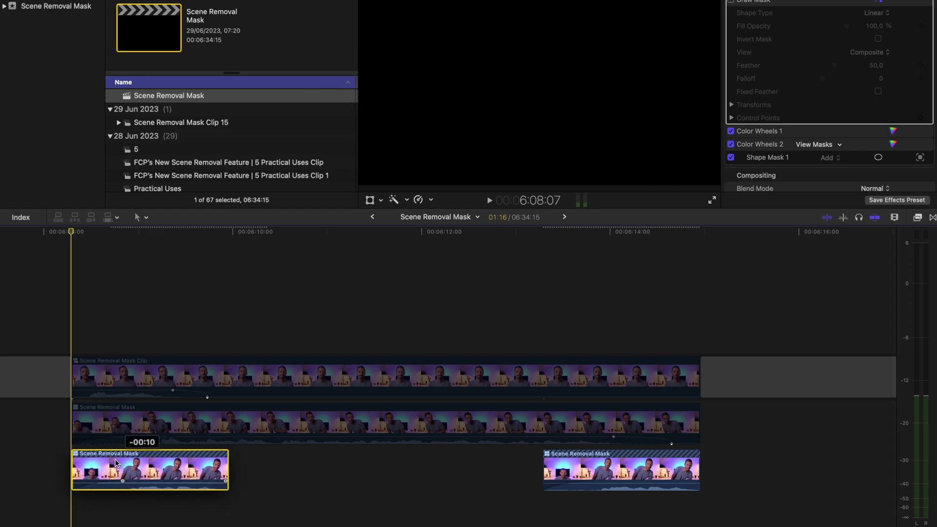
key(shift+h)
drag(258, 456, 558, 456)
key(alt+bracketright)
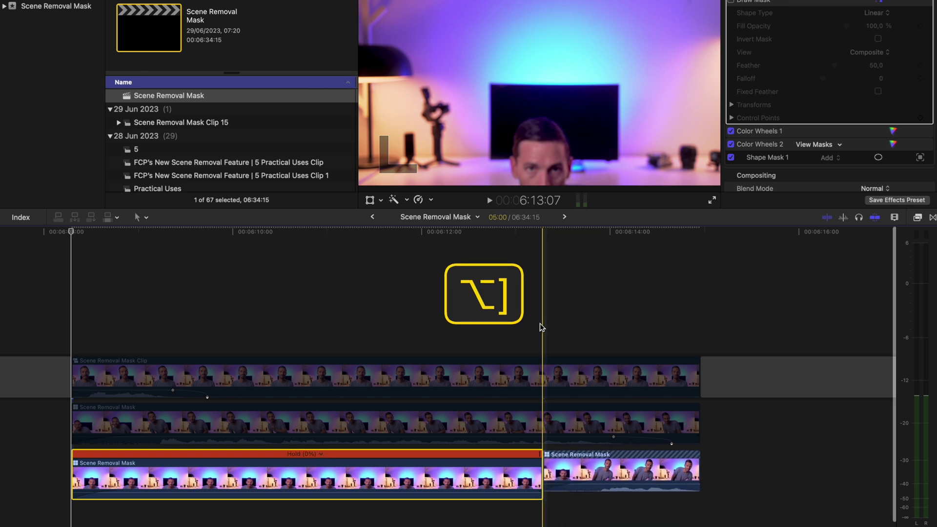
key(super+r)
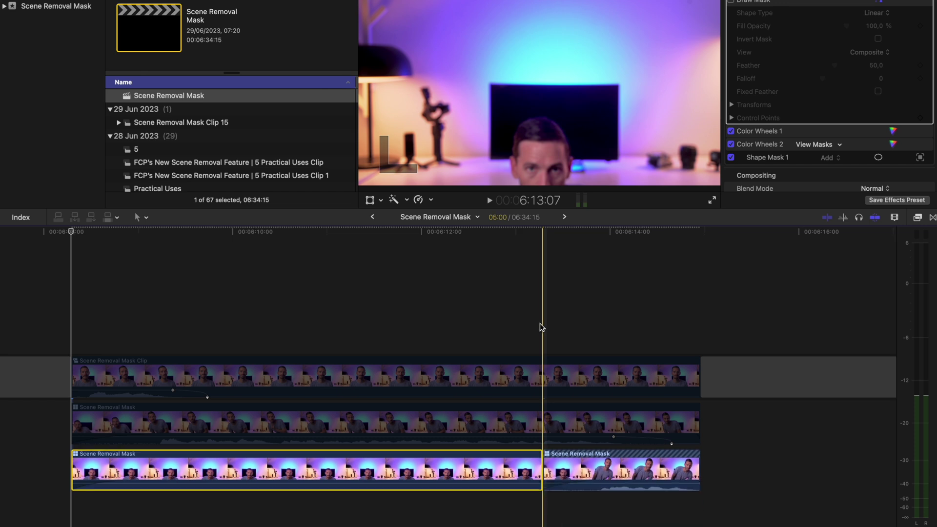
click(342, 425)
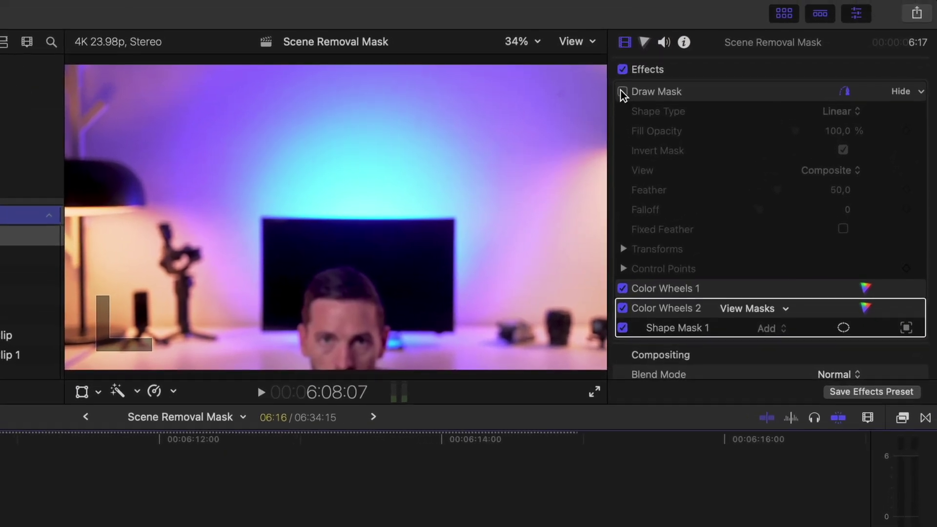
click(717, 11)
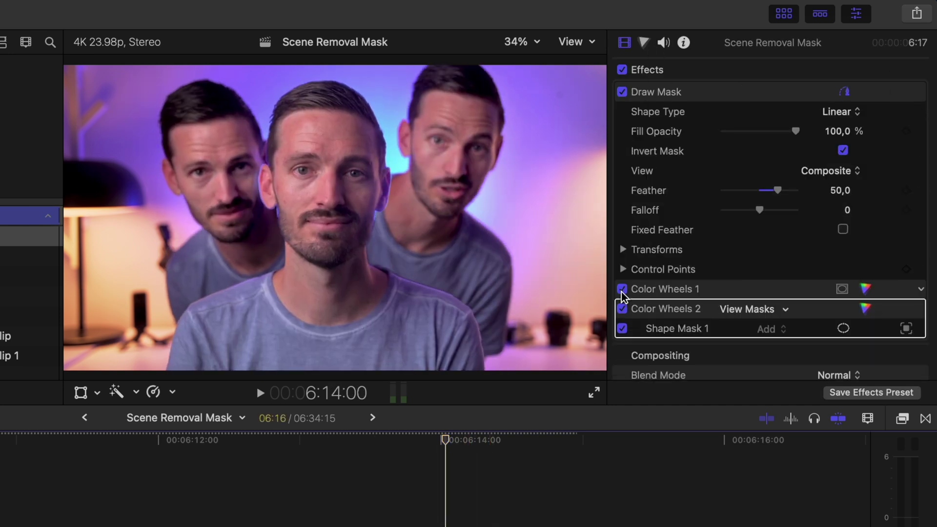
click(622, 289)
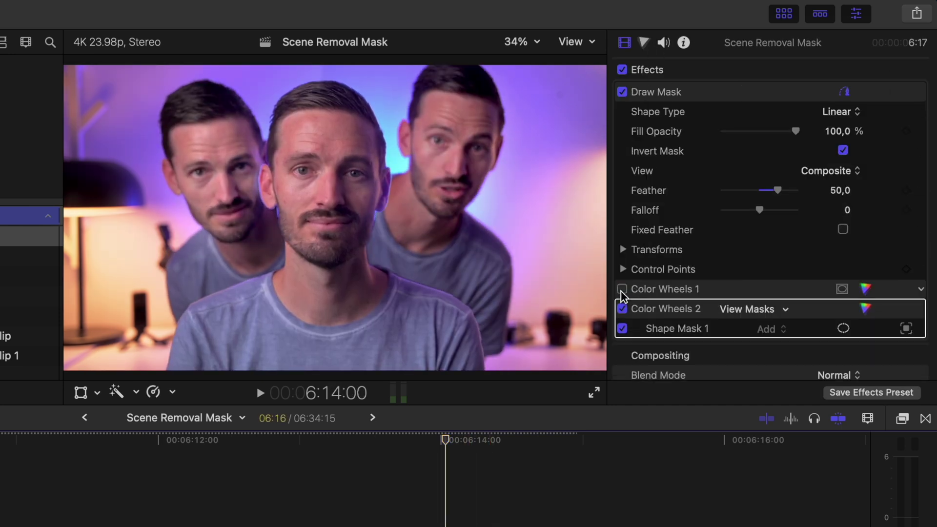
click(622, 289)
click(622, 308)
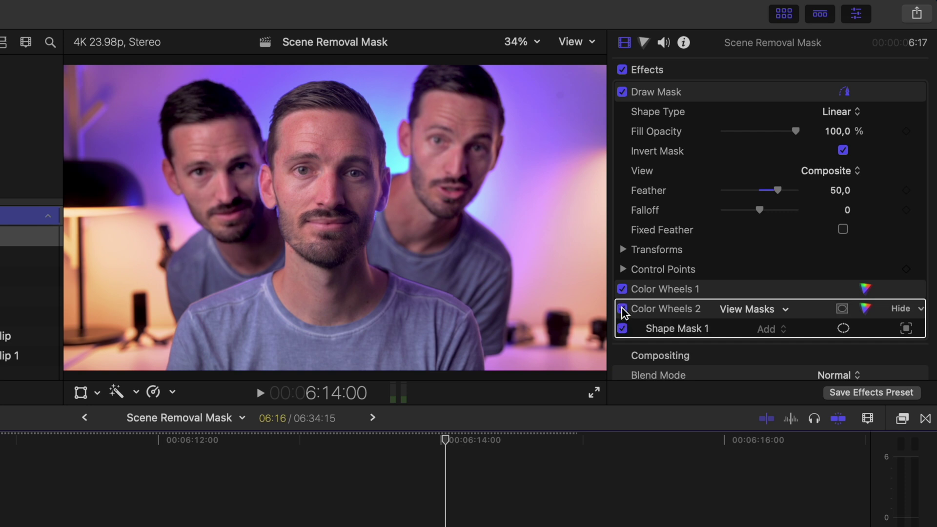
click(623, 309)
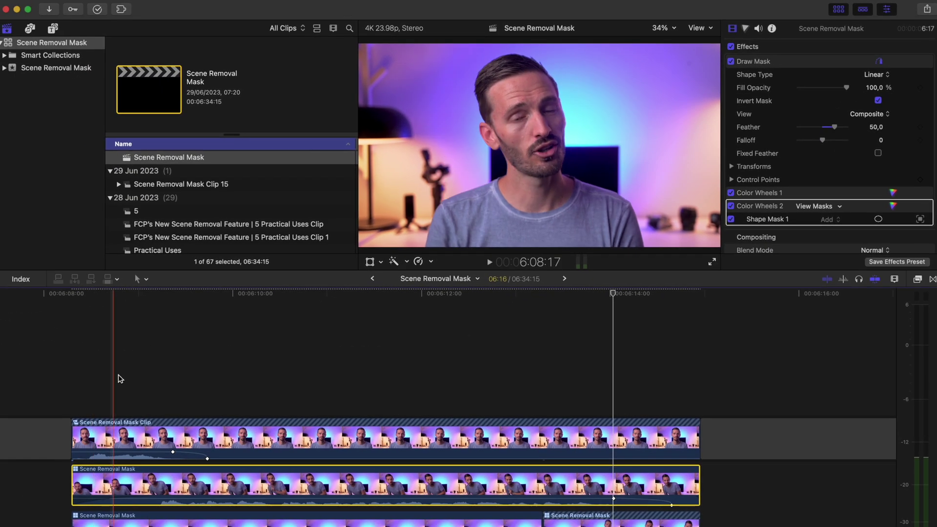